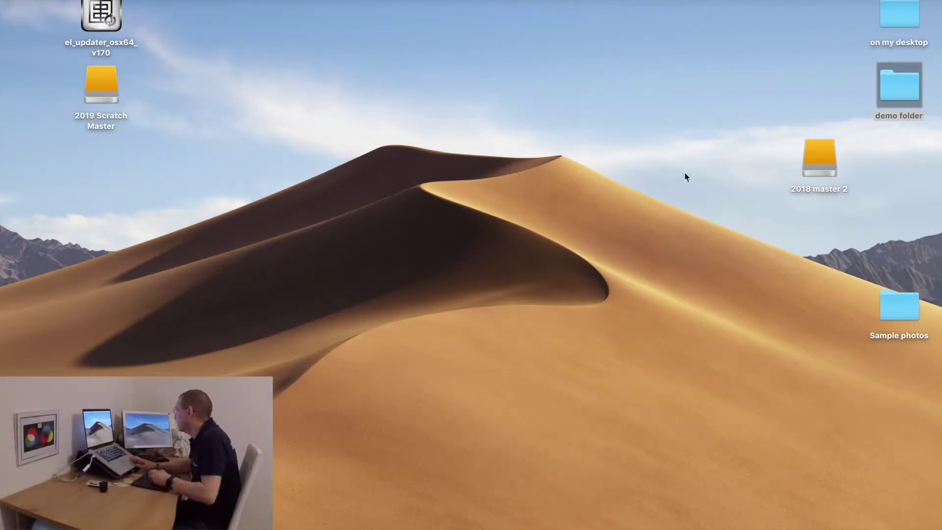
# Preview the demo folder's photos, then move the folder to the desktop's lower left
pyautogui.click(904, 96)
pyautogui.doubleClick(904, 96)
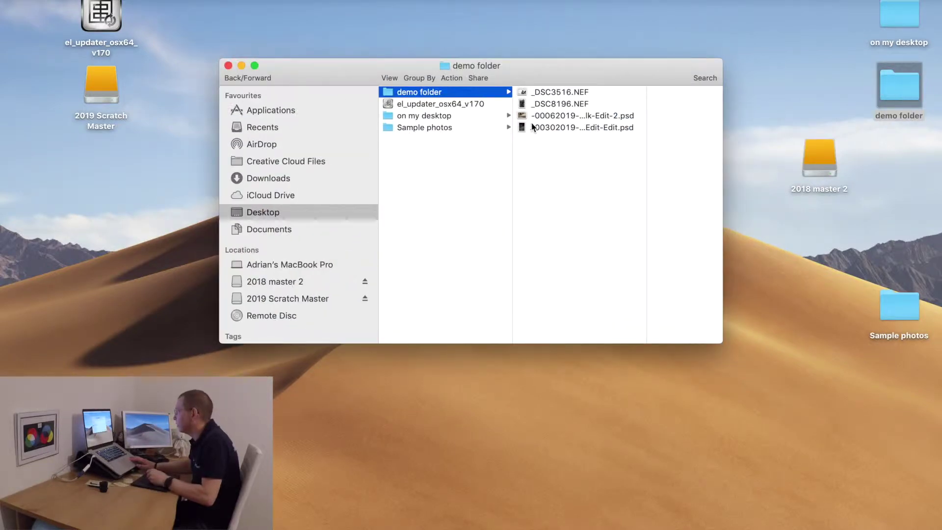
pyautogui.click(228, 65)
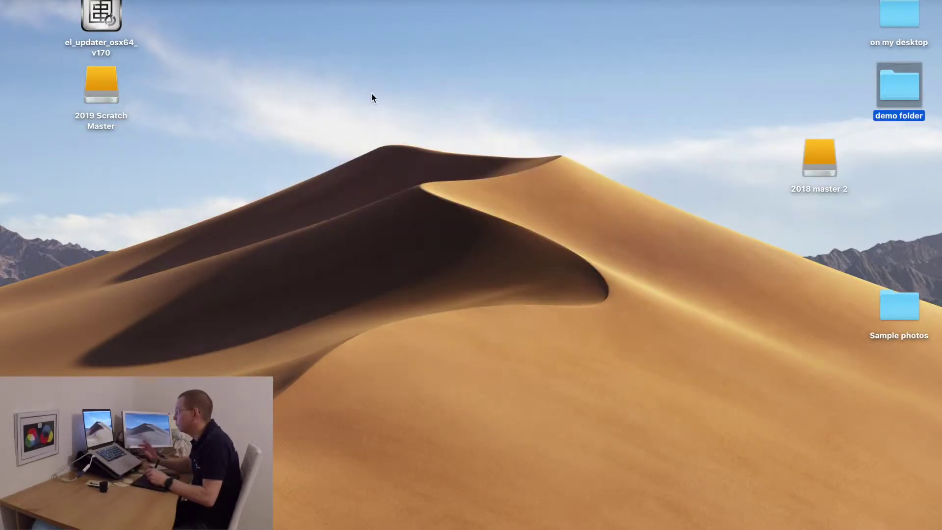
pyautogui.moveTo(904, 90); pyautogui.dragTo(162, 324)
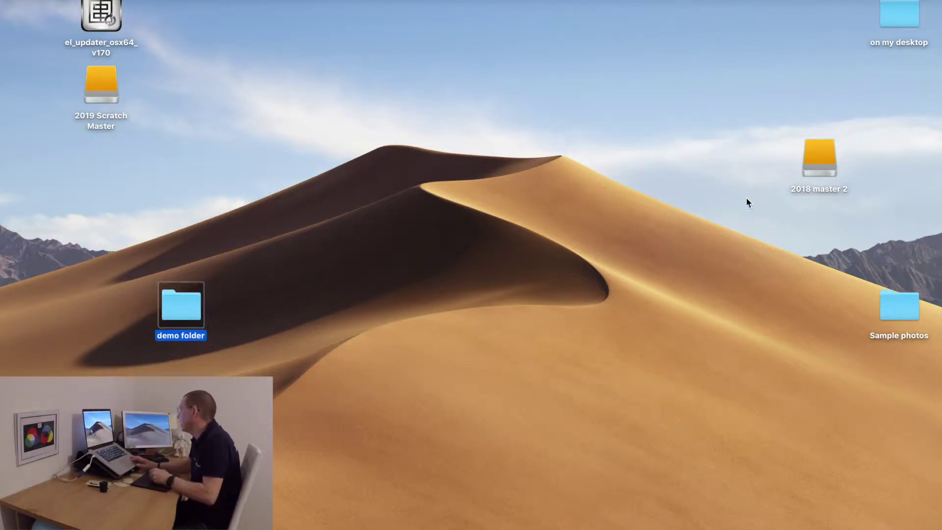
# Open the 2019 Scratch Master drive and bring its window toward the screen centre
pyautogui.click(102, 88)
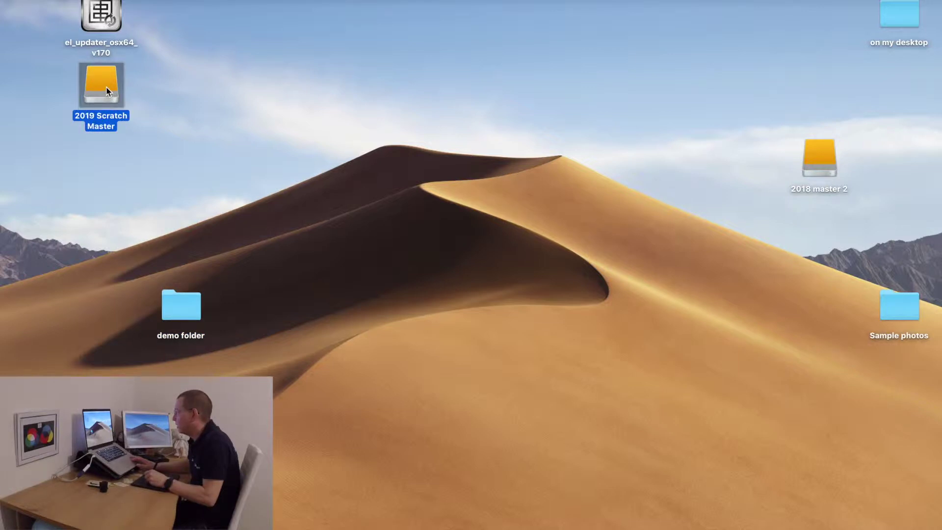
pyautogui.doubleClick(107, 93)
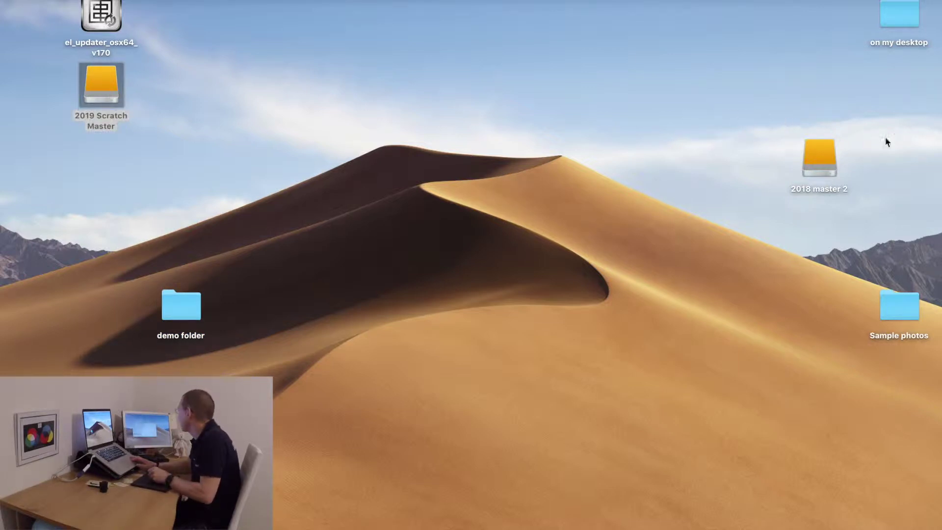
pyautogui.moveTo(647, 126); pyautogui.dragTo(361, 57)
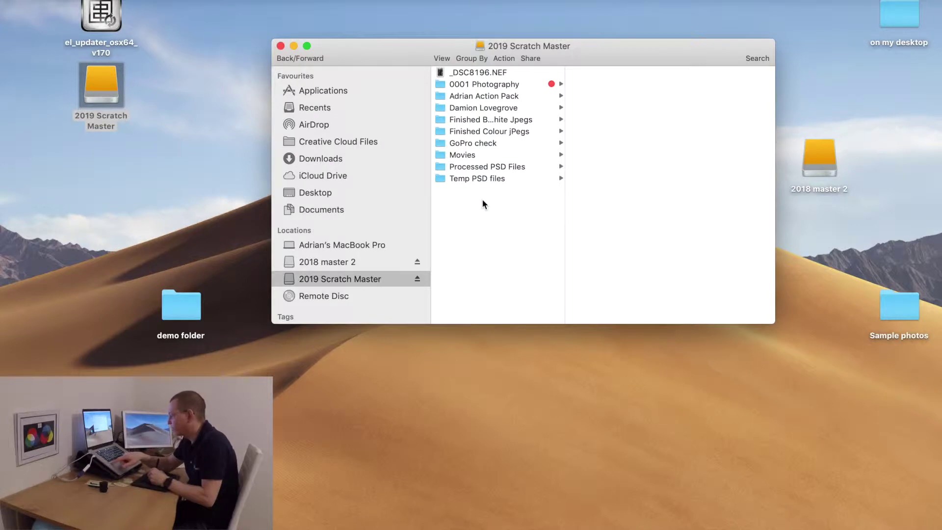
# Create a new folder named 'demo resized files' on the 2019 Scratch Master drive
pyautogui.rightClick(455, 203)
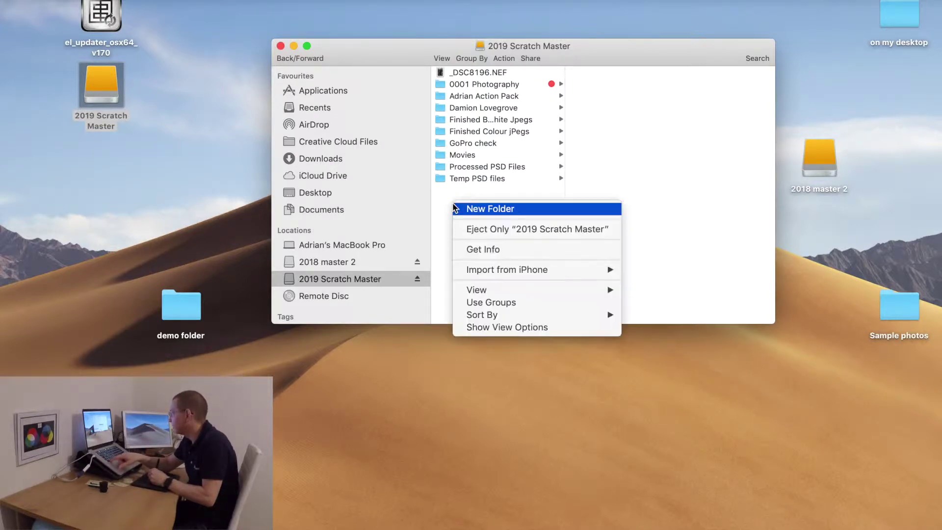
pyautogui.click(477, 209)
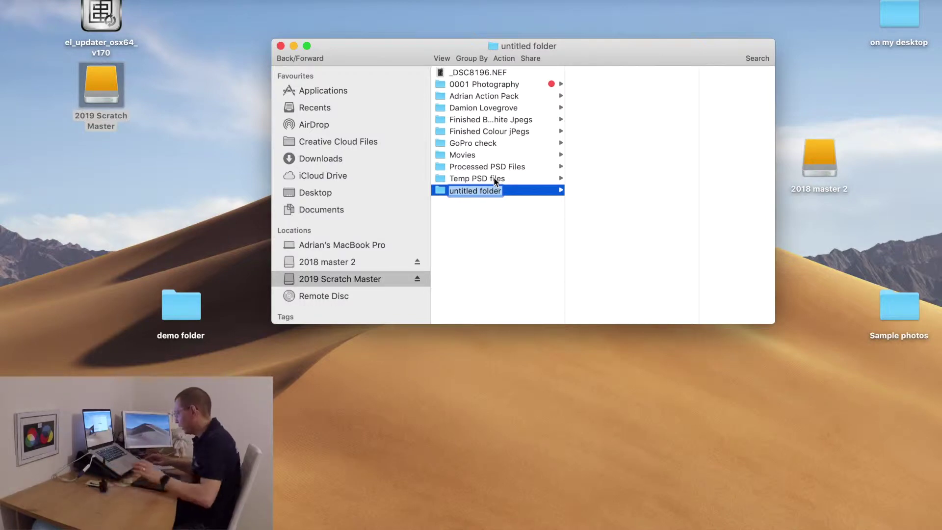
pyautogui.write('demo')
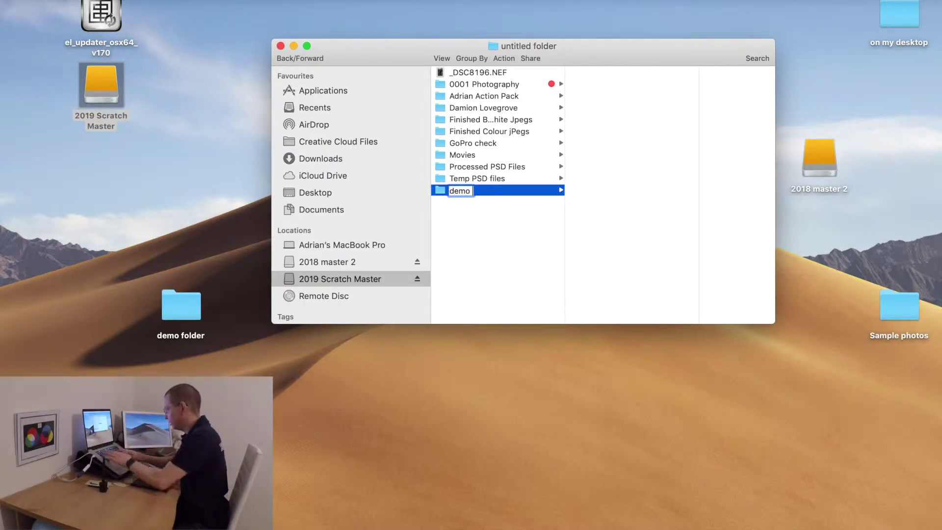
pyautogui.write(' resi')
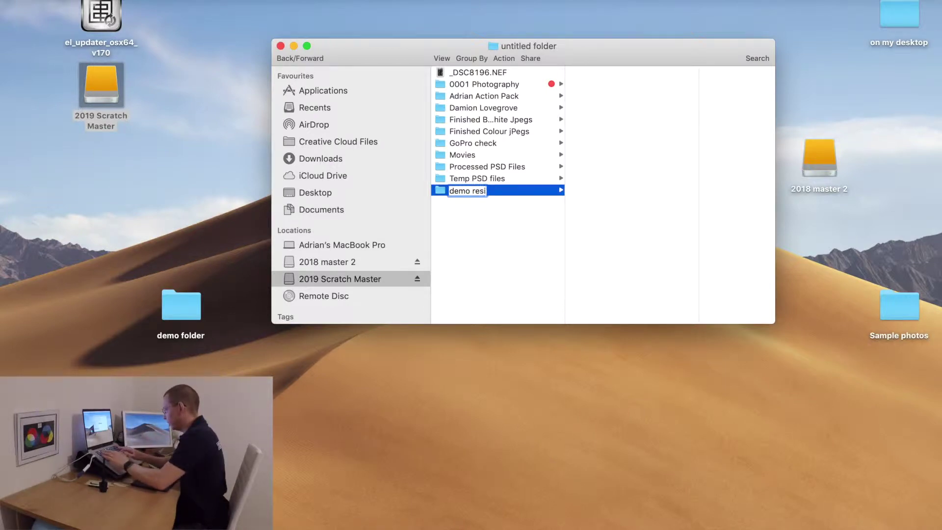
pyautogui.write('zed')
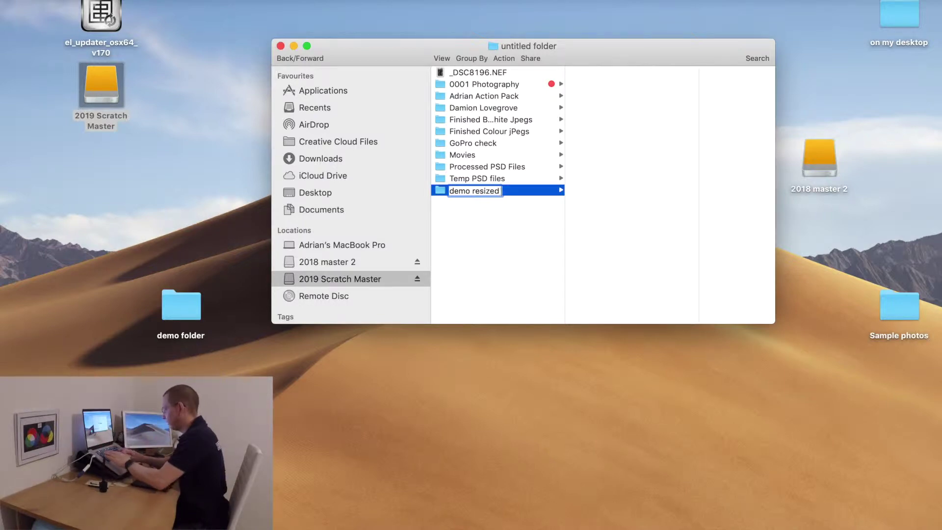
pyautogui.write(' files')
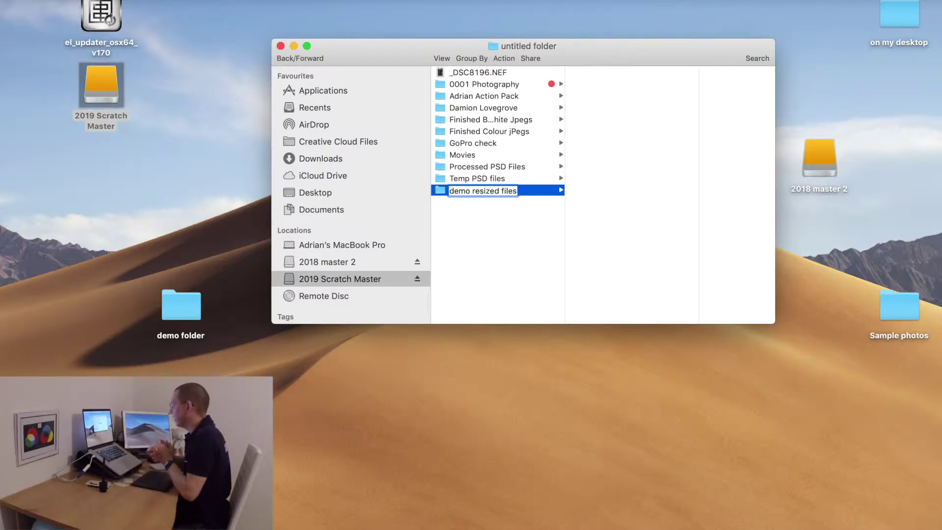
pyautogui.press('Return')
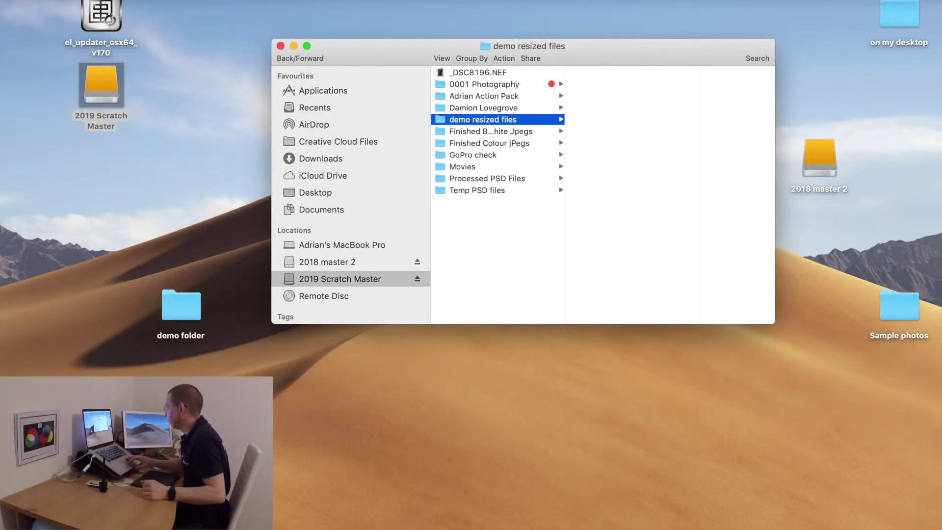
# Tag the 'demo resized files' folder yellow and close the drive's window
pyautogui.click(531, 58)
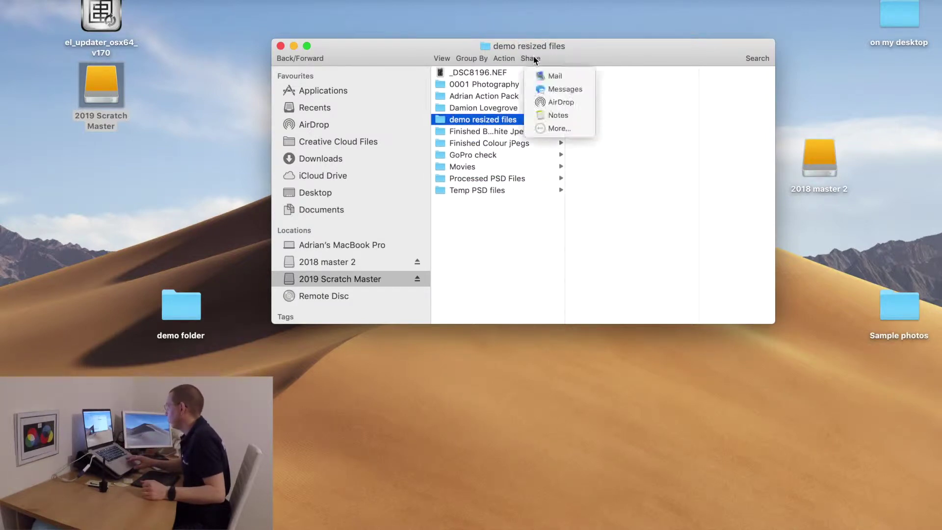
pyautogui.click(496, 60)
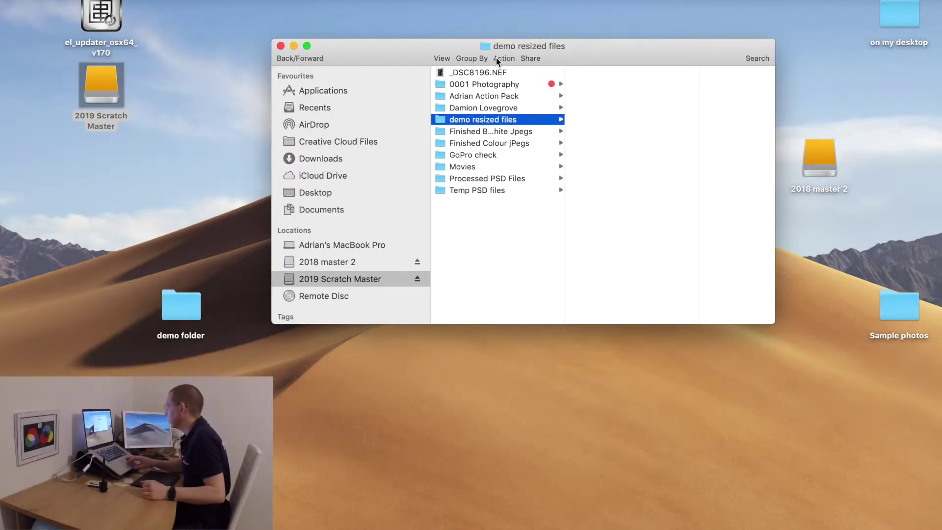
pyautogui.click(496, 60)
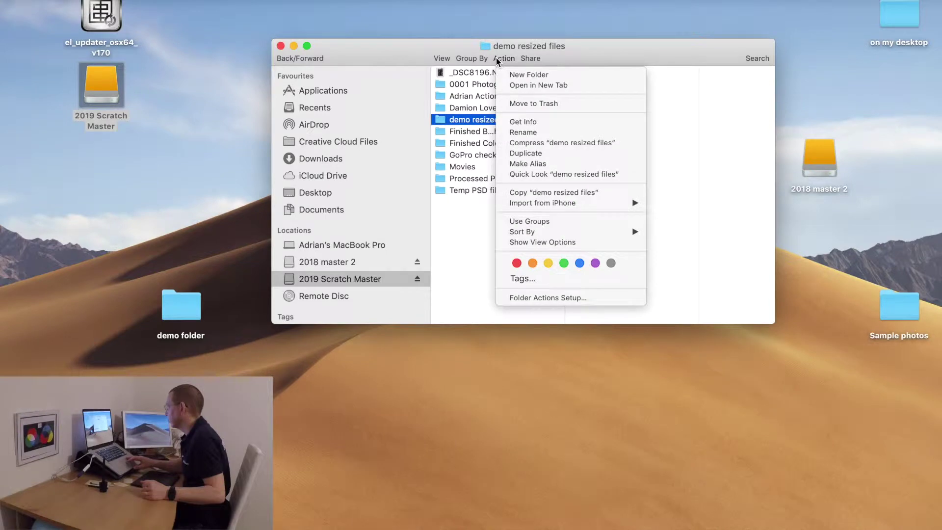
pyautogui.click(548, 263)
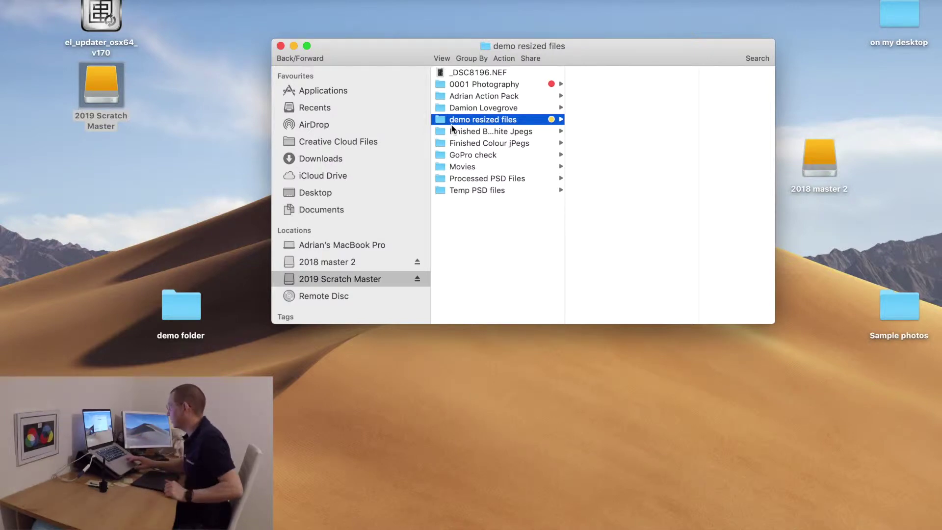
pyautogui.click(280, 46)
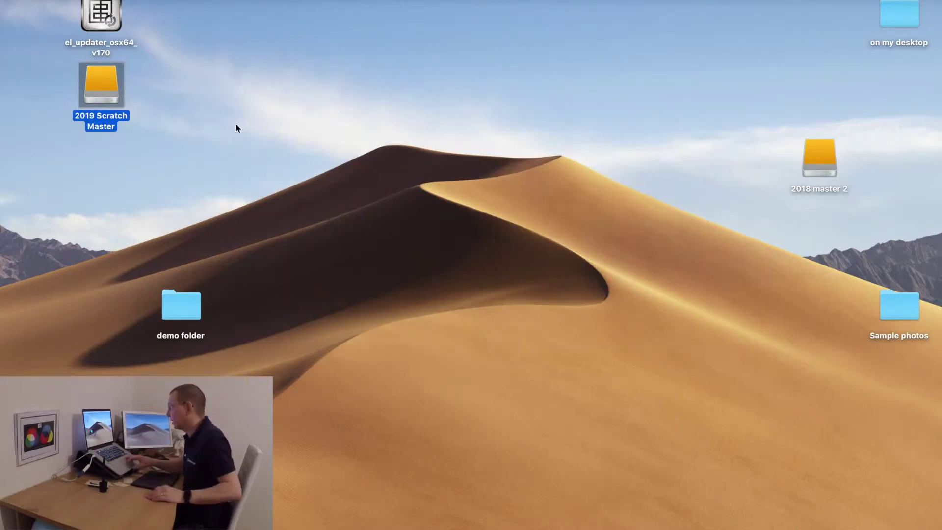
# Create a desktop folder named 'decktop resized files' and place it right of the demo folder
pyautogui.rightClick(251, 337)
pyautogui.click(270, 339)
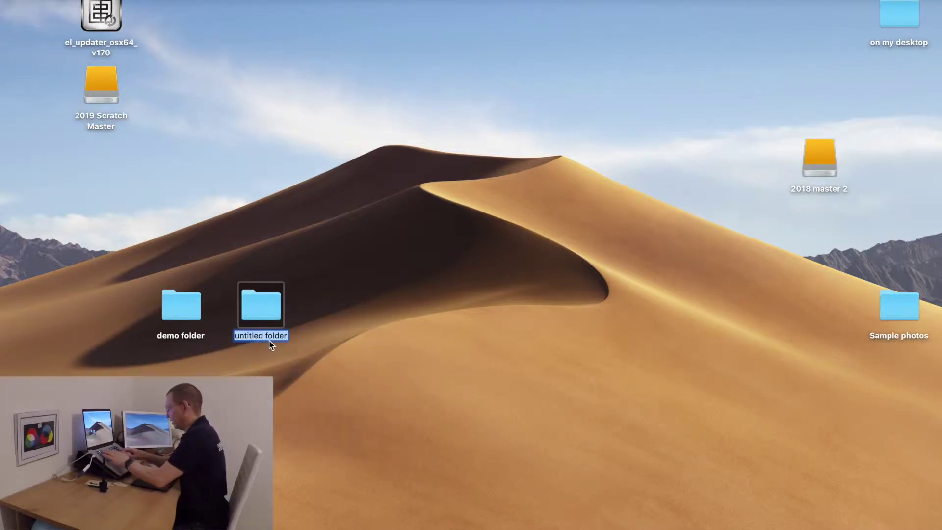
pyautogui.write('deck')
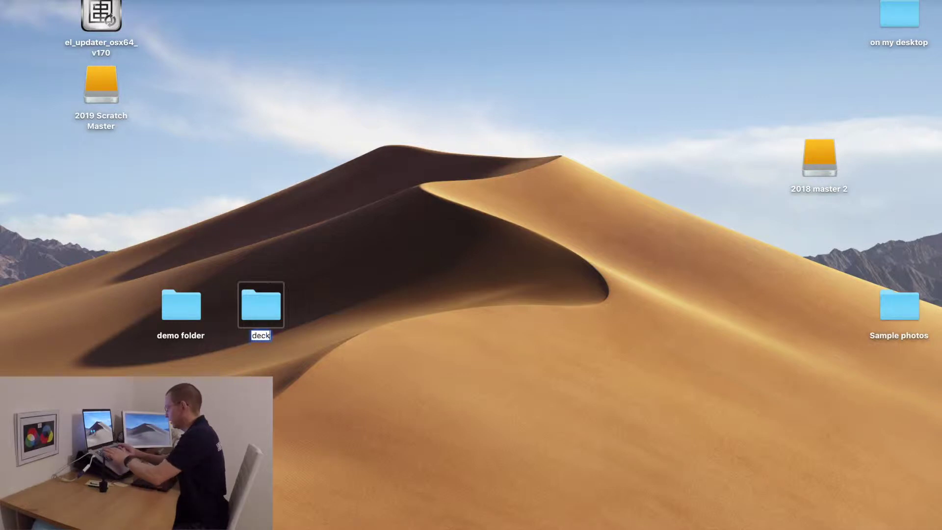
pyautogui.write('top r')
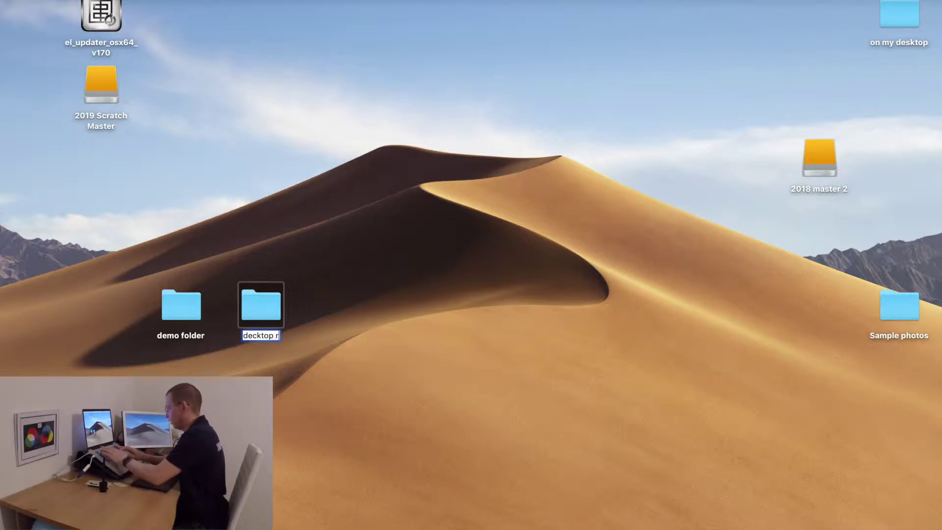
pyautogui.write('esized files')
pyautogui.press('Return')
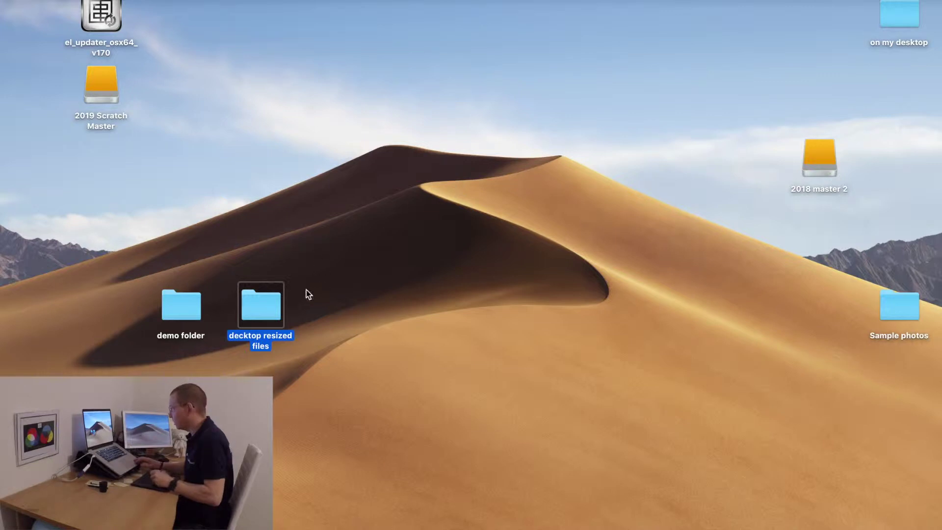
pyautogui.moveTo(264, 294); pyautogui.dragTo(368, 304)
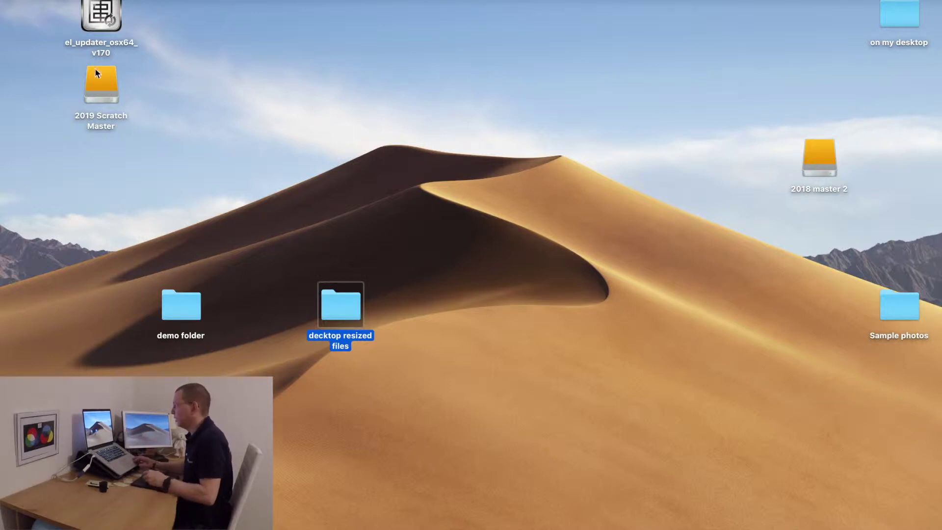
# Switch to Photoshop and turn off Button Mode in the Actions panel menu
pyautogui.moveTo(3, 27)
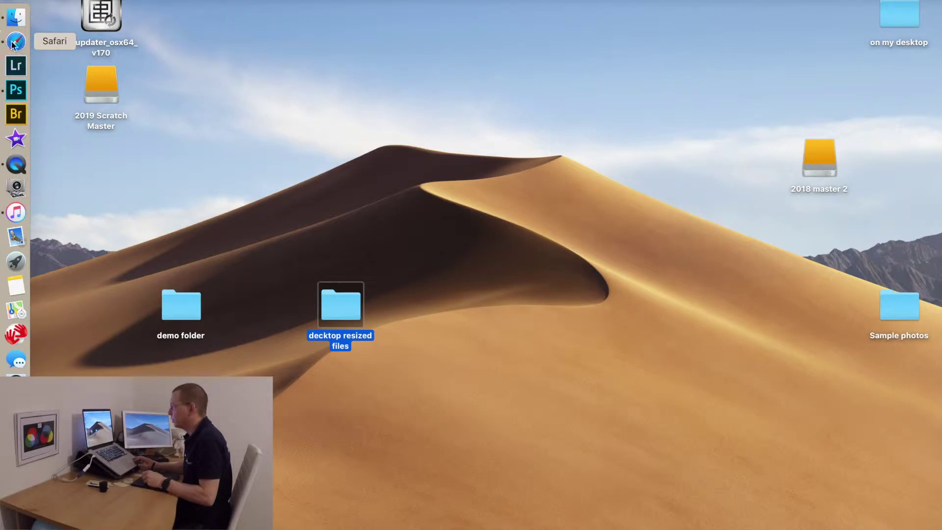
pyautogui.click(17, 91)
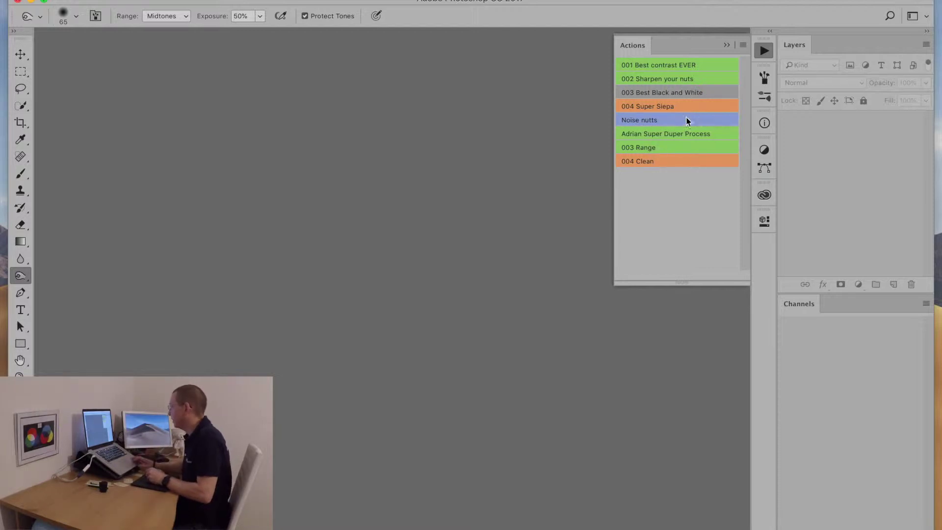
pyautogui.click(742, 46)
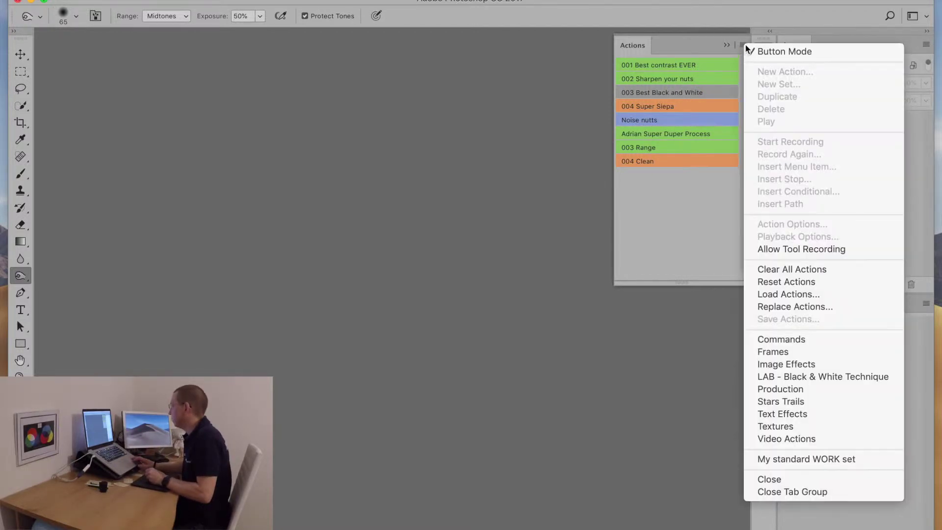
pyautogui.click(770, 54)
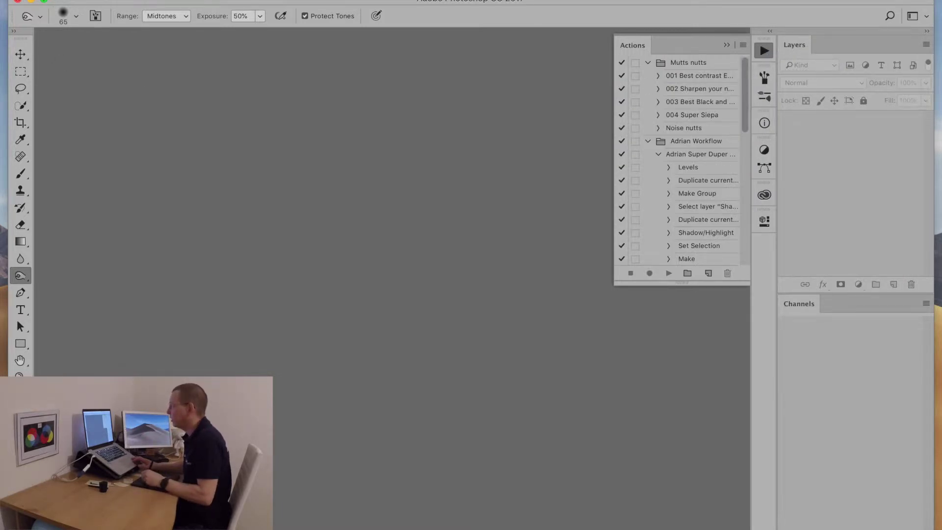
pyautogui.click(123, 1)
# Open 'POP Night Photowalk-Edit-2.psd' from the demo folder on the Desktop
pyautogui.click(134, 6)
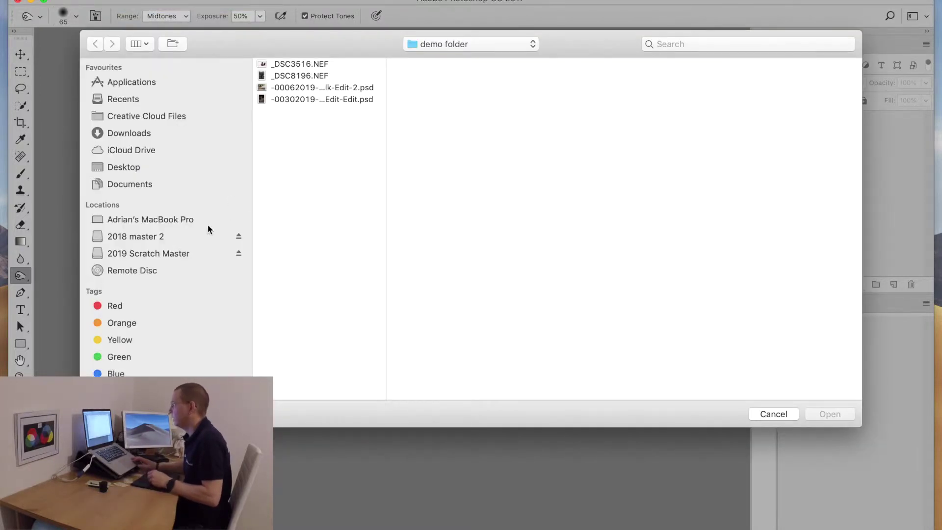
pyautogui.click(132, 172)
pyautogui.click(292, 77)
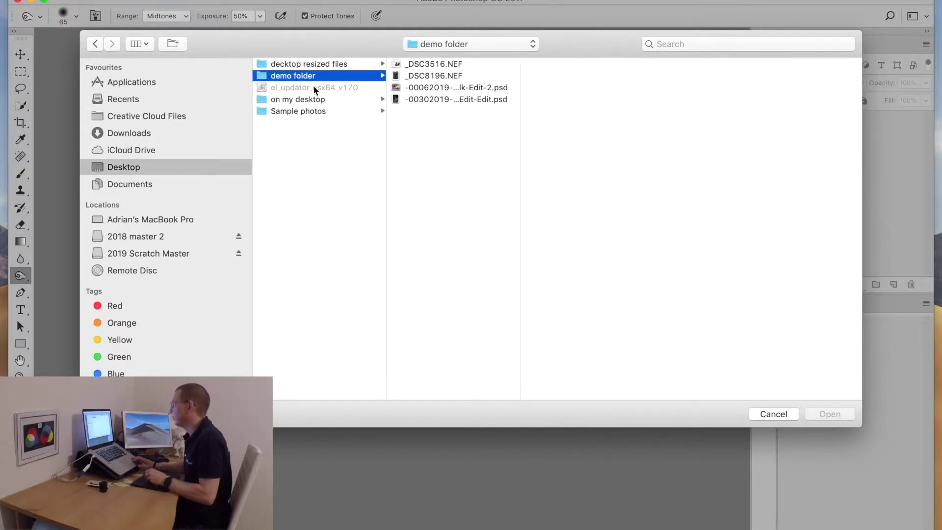
pyautogui.click(435, 87)
pyautogui.click(829, 415)
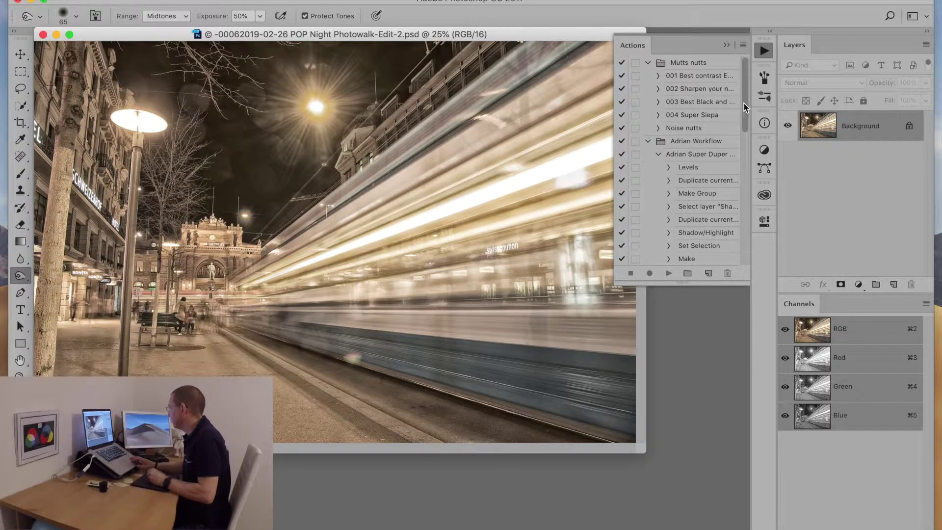
pyautogui.moveTo(746, 116); pyautogui.dragTo(747, 225)
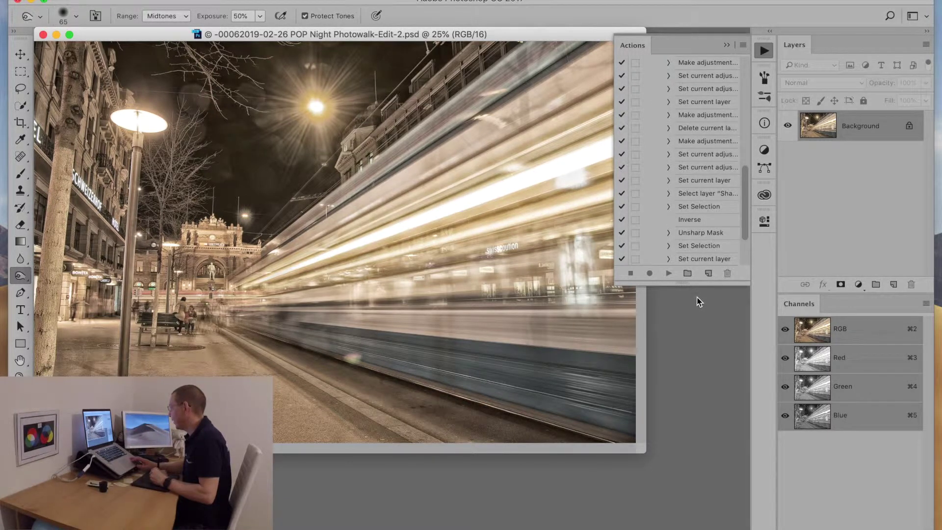
# Create an action set named 'Demo' and start a new action inside it
pyautogui.click(687, 274)
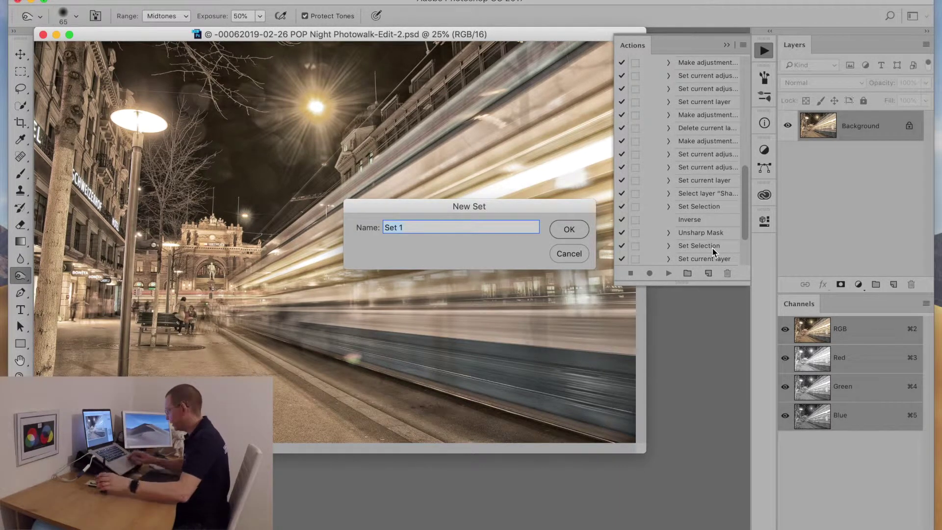
pyautogui.write('Demo')
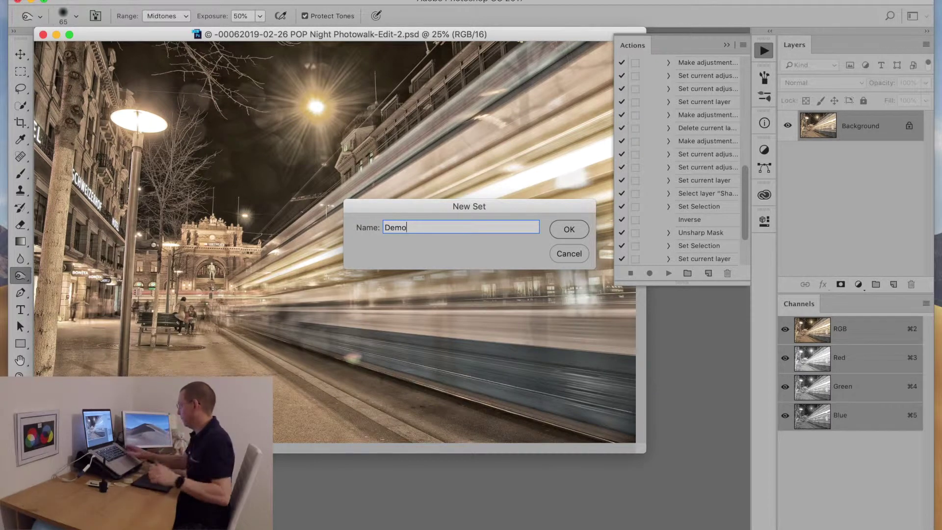
pyautogui.press('Return')
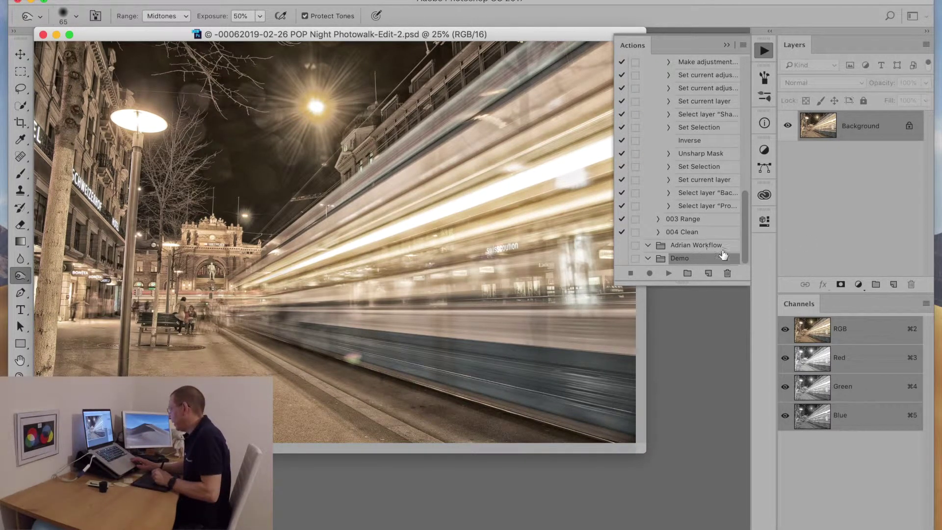
pyautogui.click(710, 275)
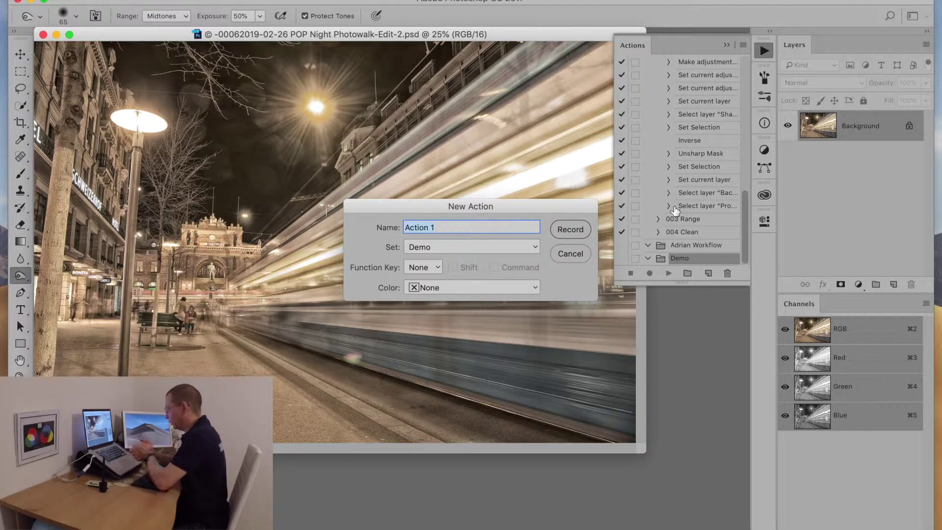
# Name the action 'resize' in the Demo set, label it Red, and start recording
pyautogui.write('resize')
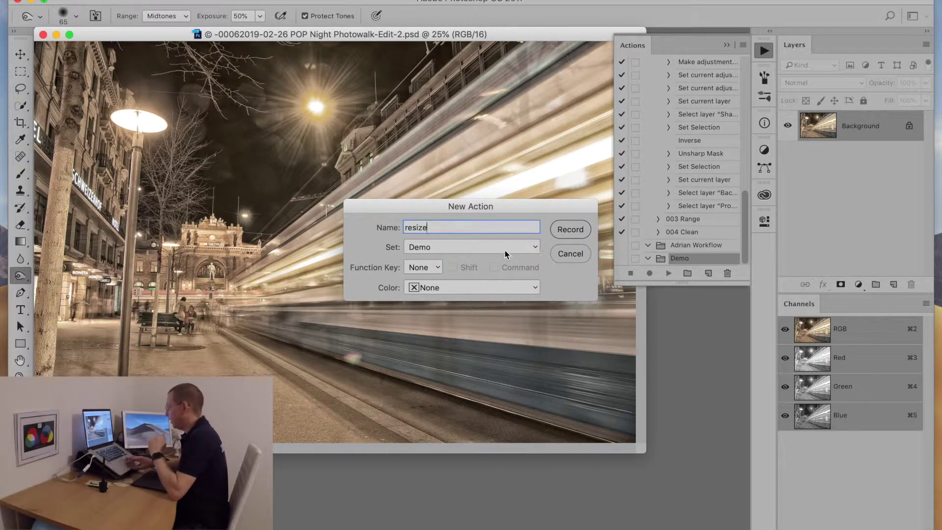
pyautogui.click(539, 250)
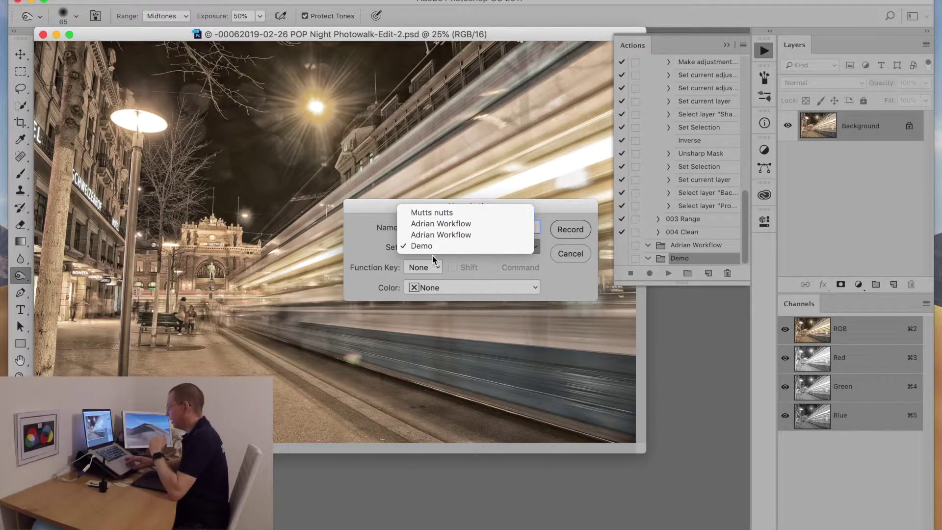
pyautogui.click(427, 251)
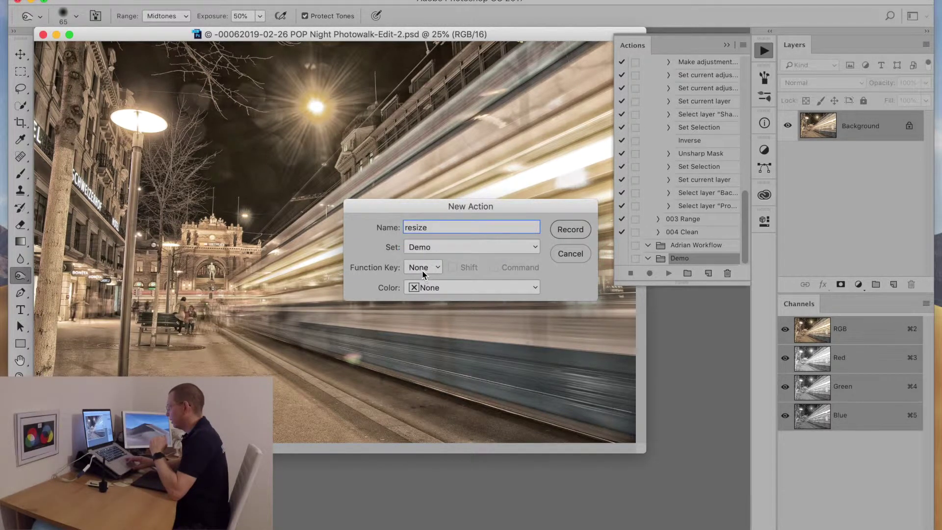
pyautogui.click(431, 288)
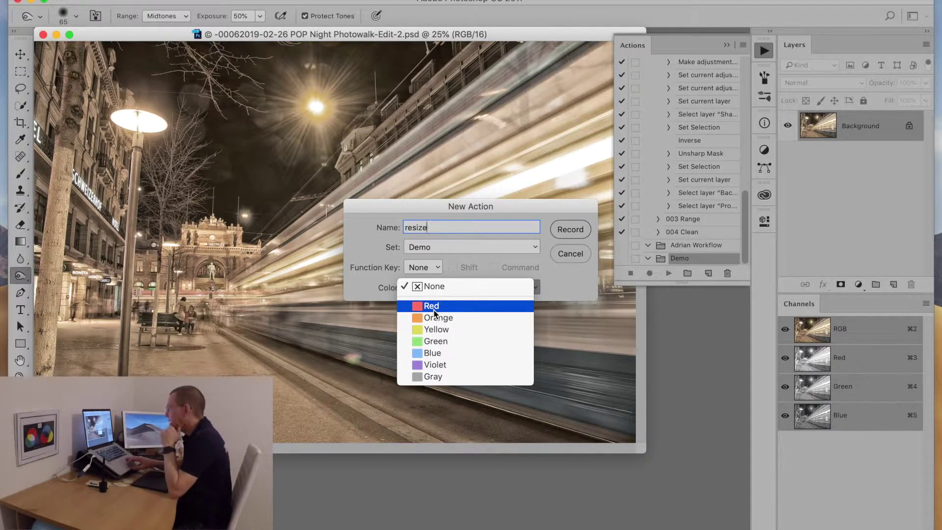
pyautogui.click(434, 309)
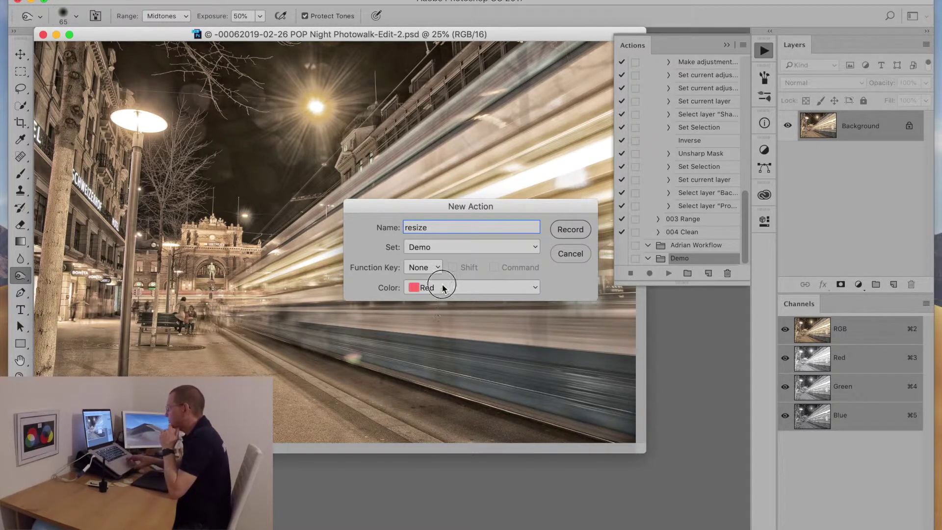
pyautogui.click(441, 286)
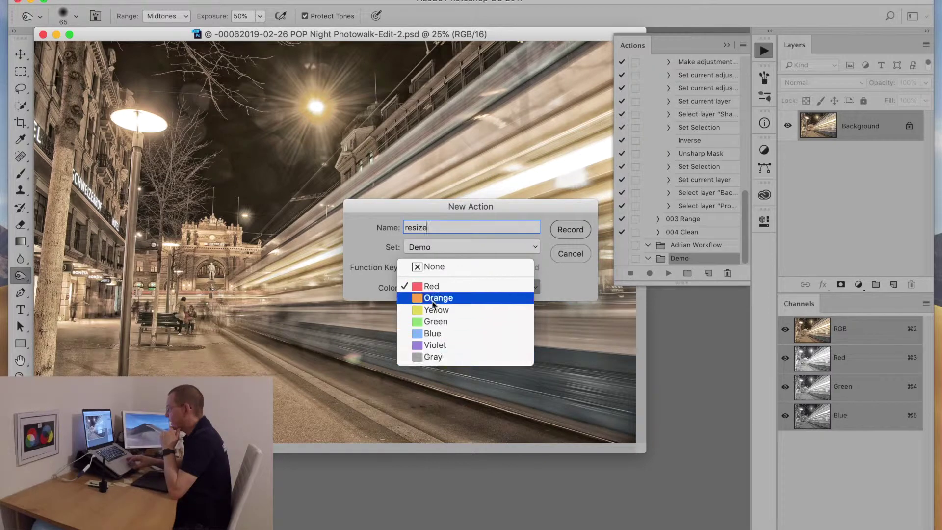
pyautogui.click(431, 286)
pyautogui.click(565, 235)
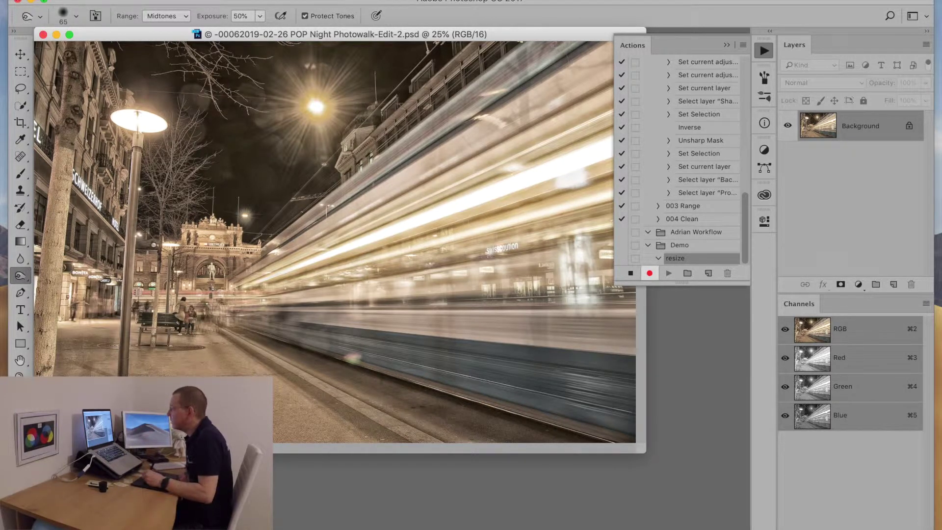
# Resize the image to 72 ppi (1766 × 1179 px) with Resample on in Image Size
pyautogui.click(188, 2)
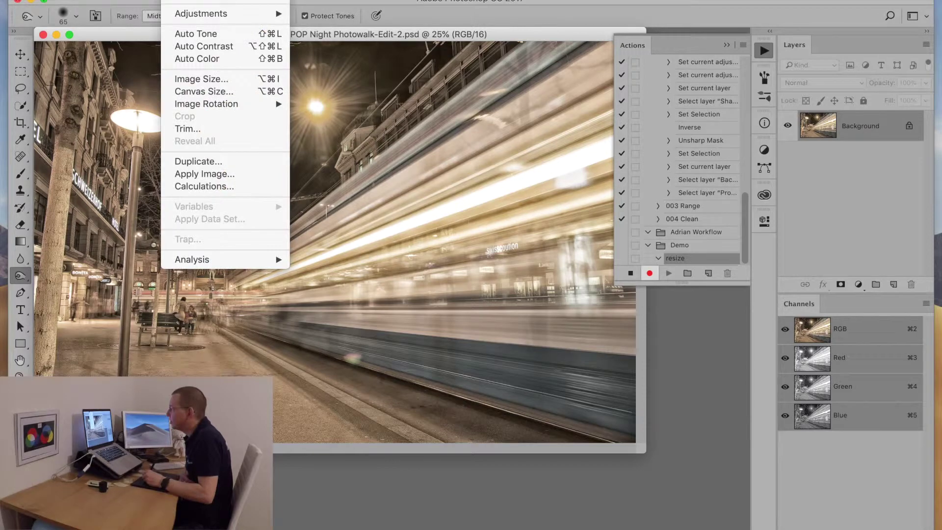
pyautogui.click(191, 83)
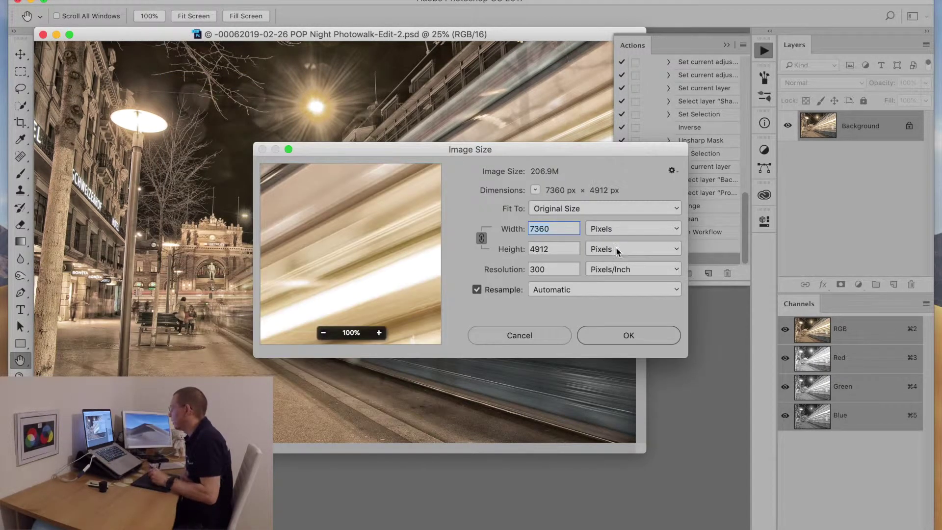
pyautogui.click(549, 269)
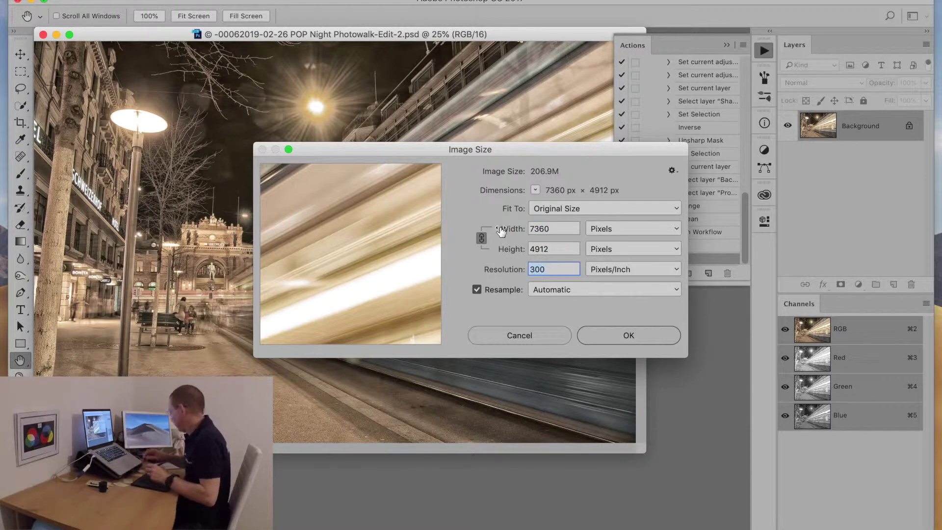
pyautogui.write('2')
pyautogui.press('BackSpace')
pyautogui.write('72')
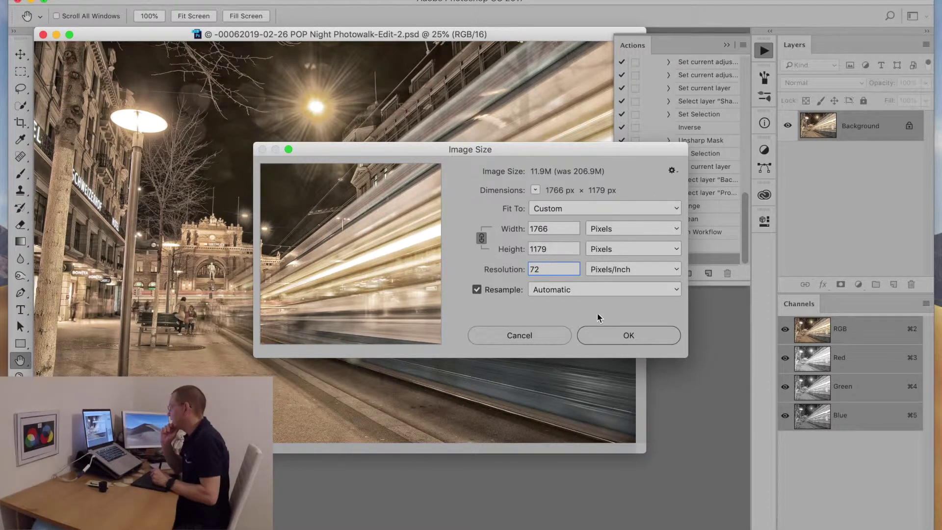
pyautogui.click(628, 338)
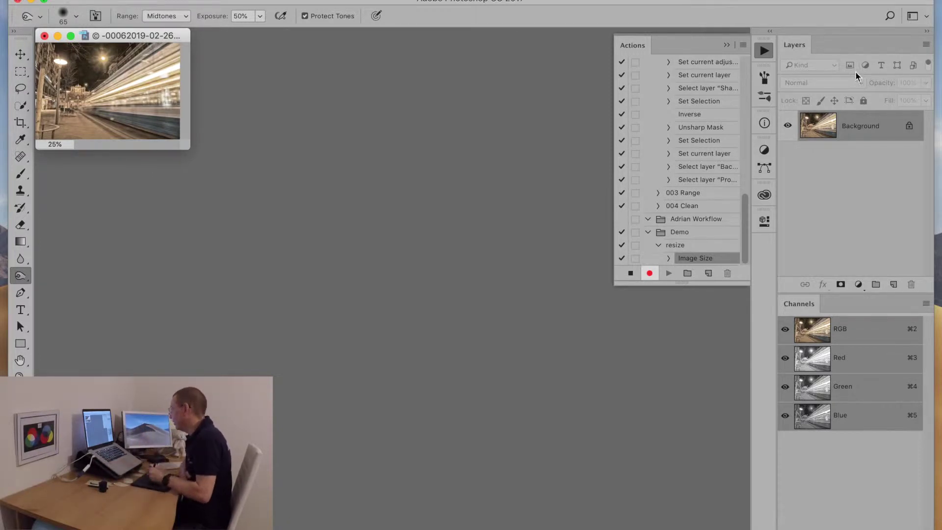
# Add a default Black & White adjustment layer and collapse its Properties panel
pyautogui.click(857, 285)
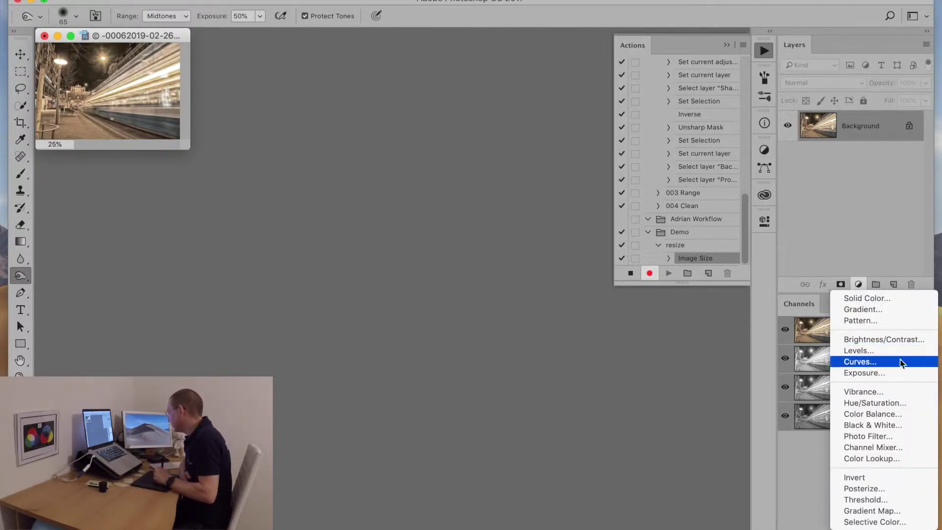
pyautogui.click(859, 426)
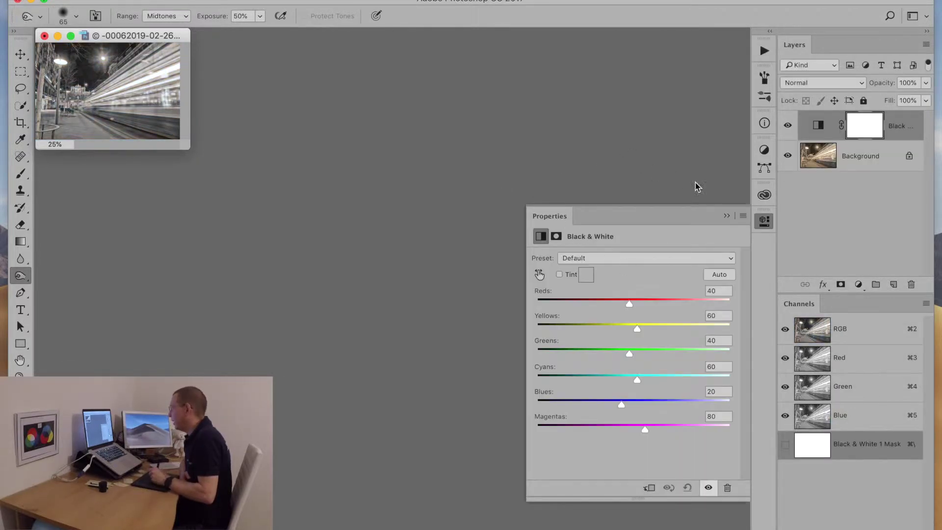
pyautogui.click(726, 217)
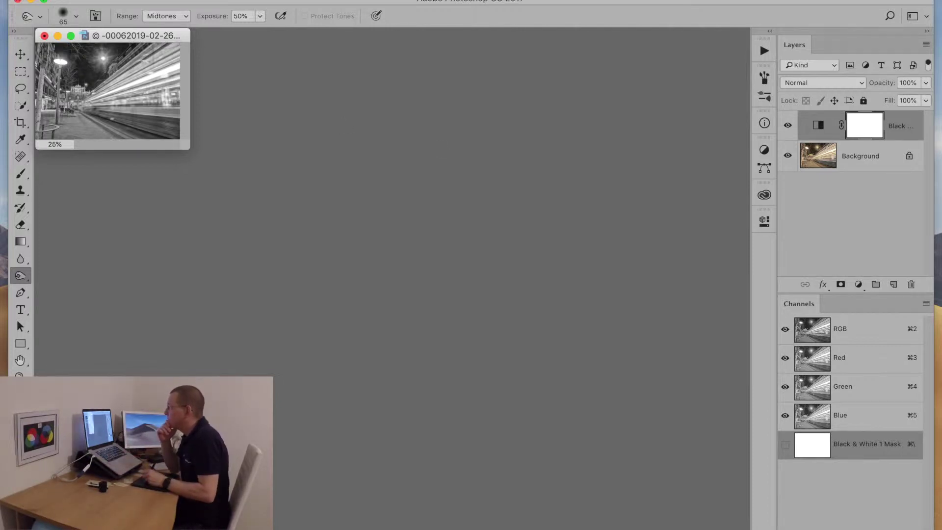
pyautogui.click(120, 0)
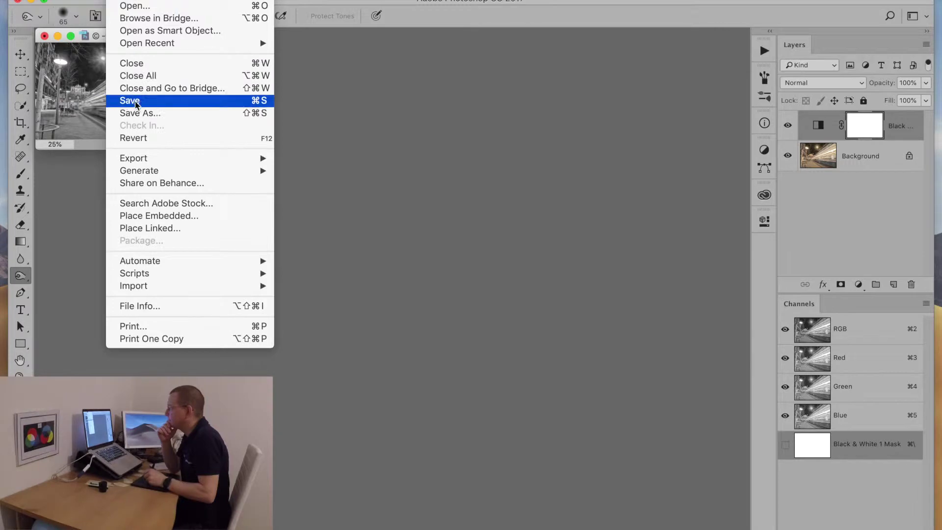
# Save a Quality 12 JPEG copy into 'demo resized files' on 2019 Scratch Master
pyautogui.click(148, 113)
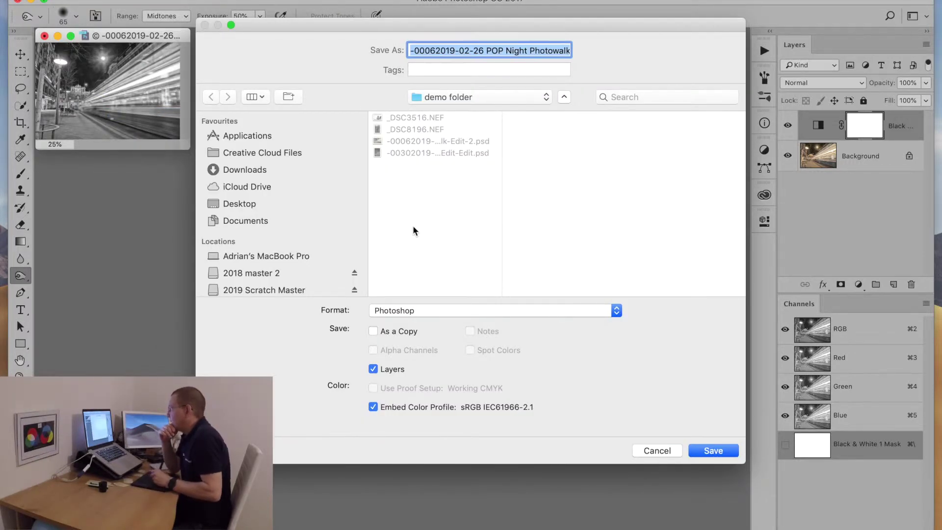
pyautogui.click(422, 310)
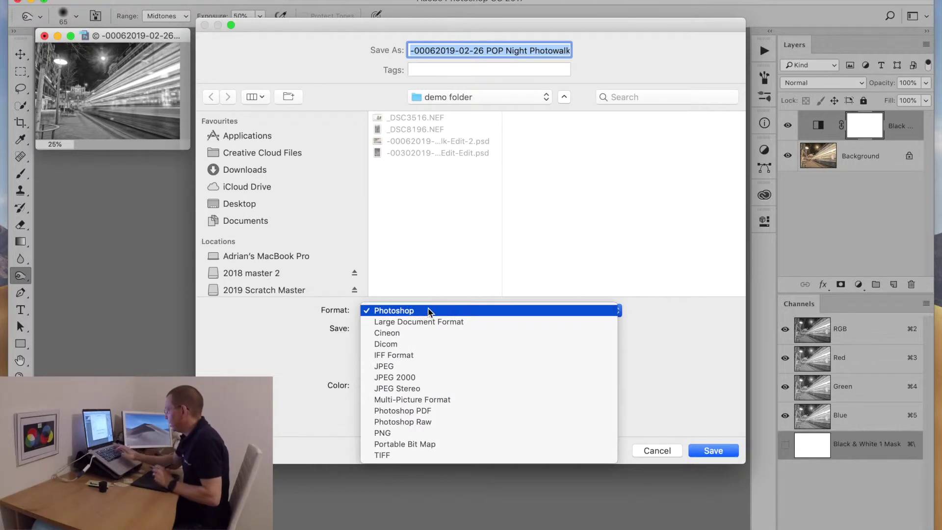
pyautogui.press('j')
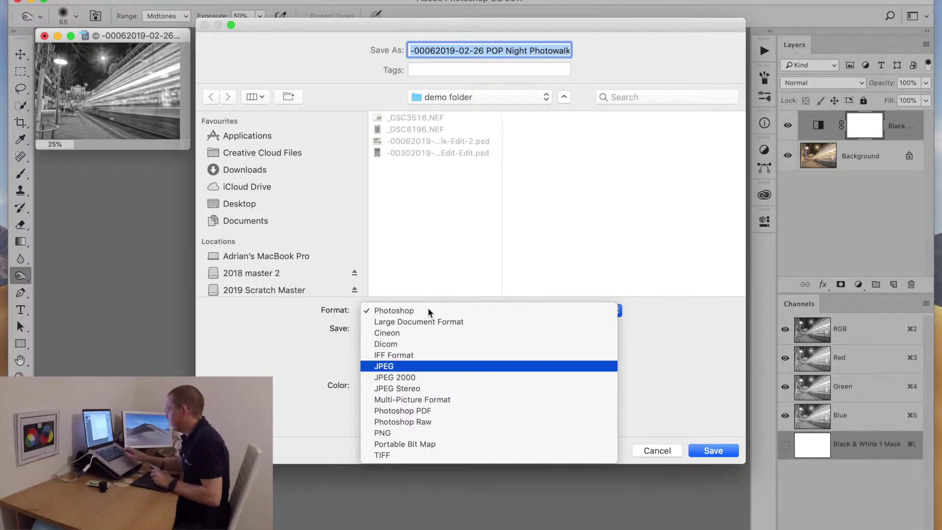
pyautogui.click(385, 367)
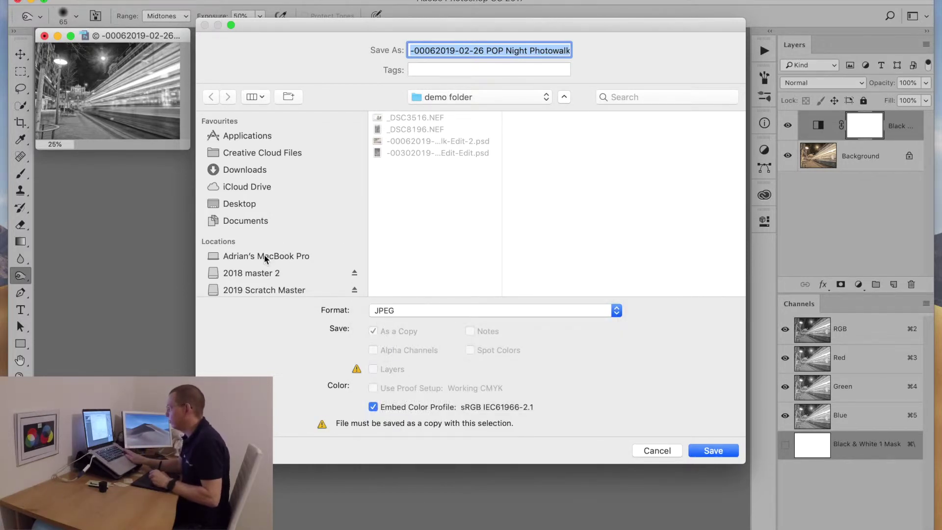
pyautogui.click(264, 288)
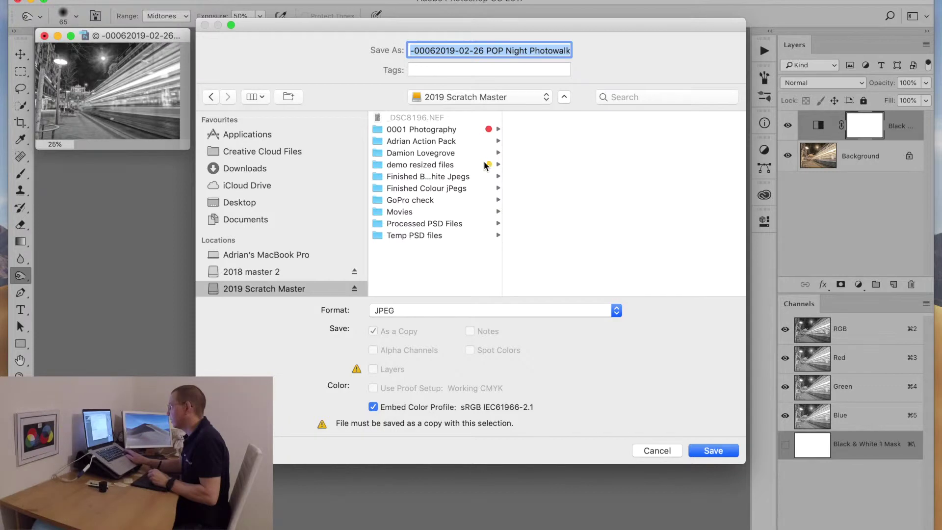
pyautogui.click(407, 166)
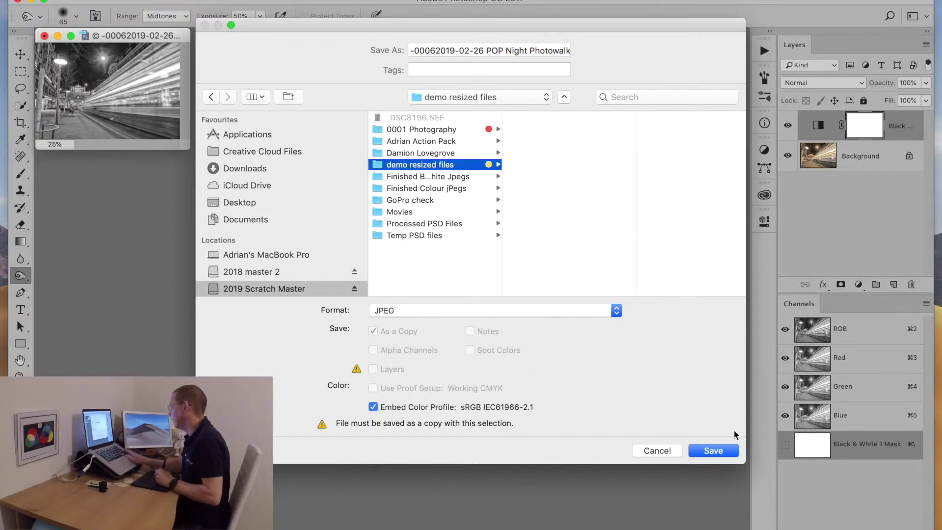
pyautogui.click(713, 449)
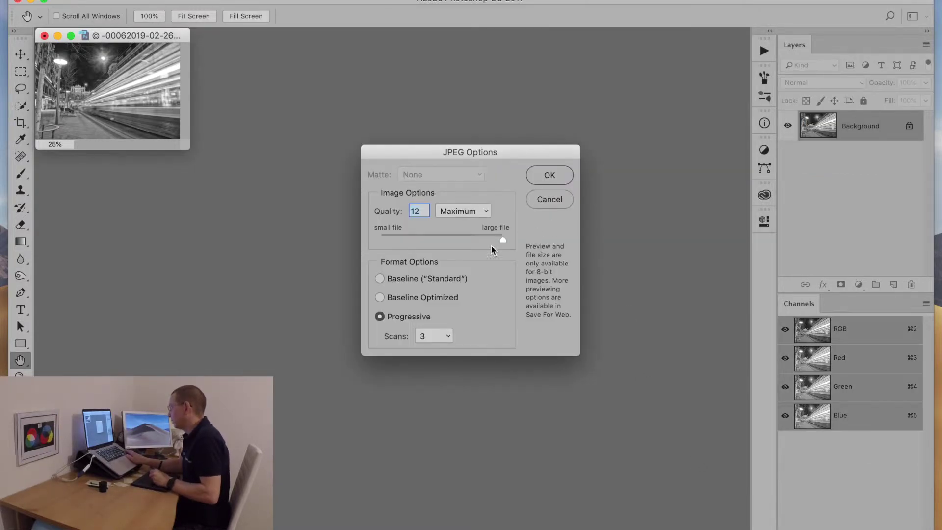
pyautogui.click(551, 179)
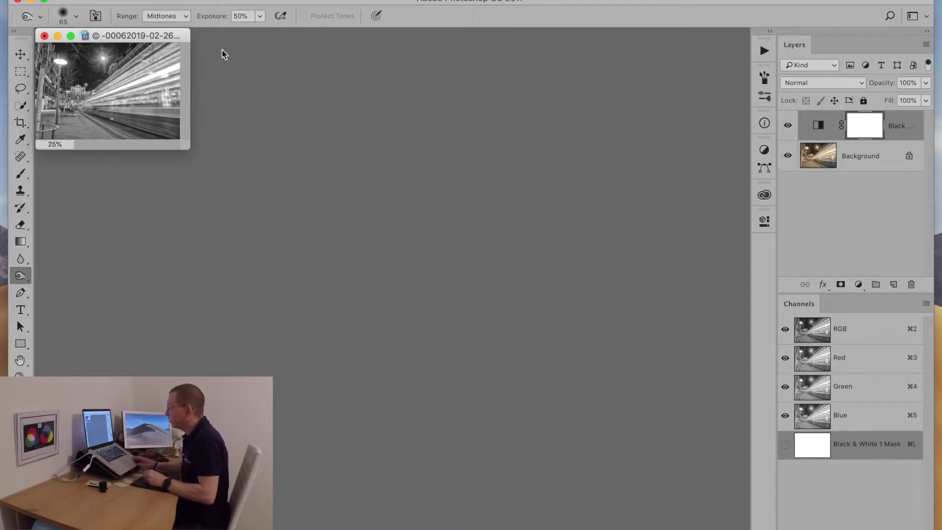
# Save the photo as a quality 12 JPEG copy in the Desktop's 'desktop resized files' folder
pyautogui.click(121, 1)
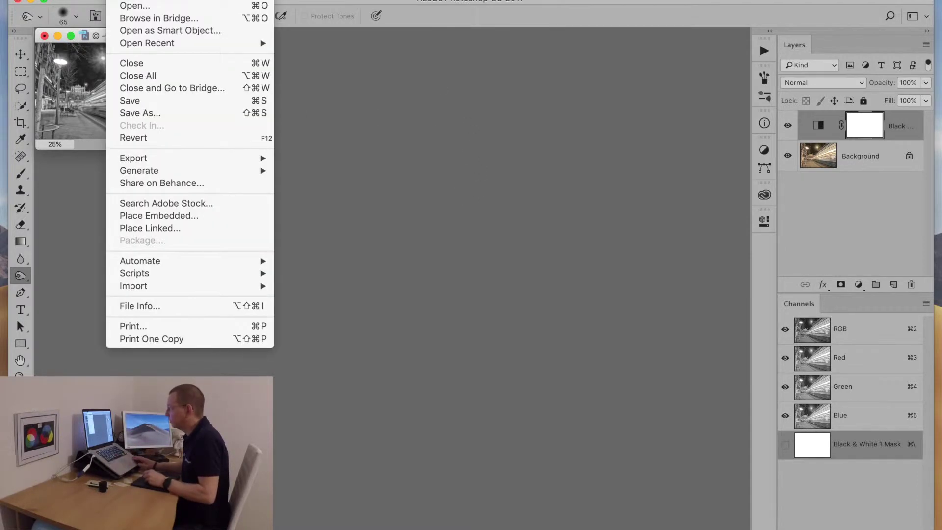
pyautogui.click(140, 113)
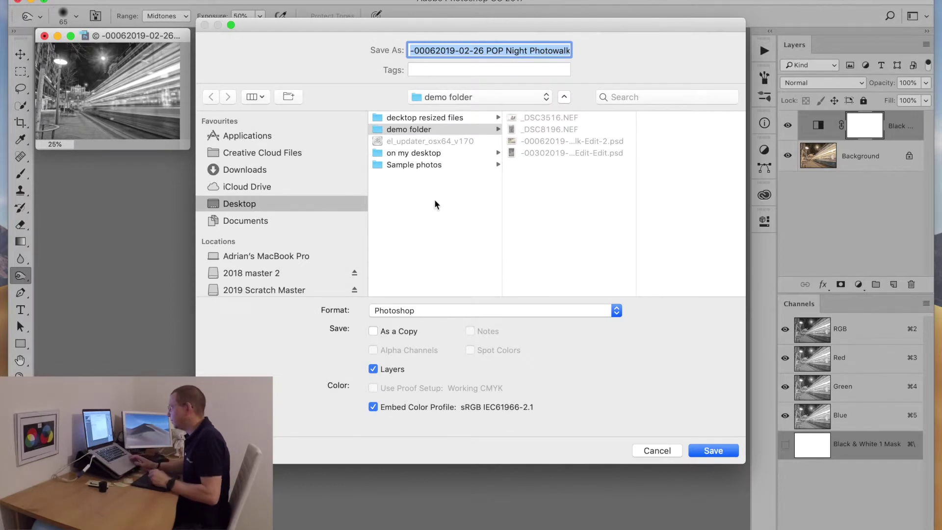
pyautogui.click(240, 205)
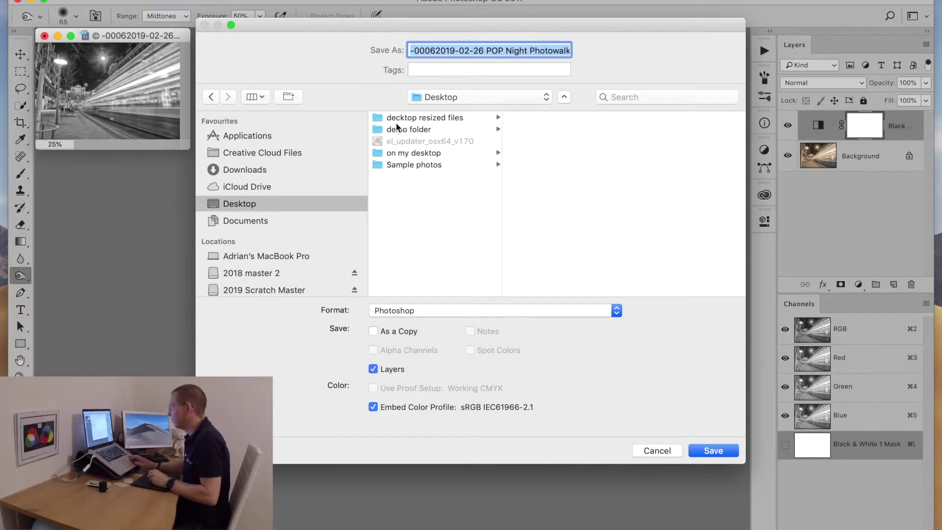
pyautogui.click(415, 118)
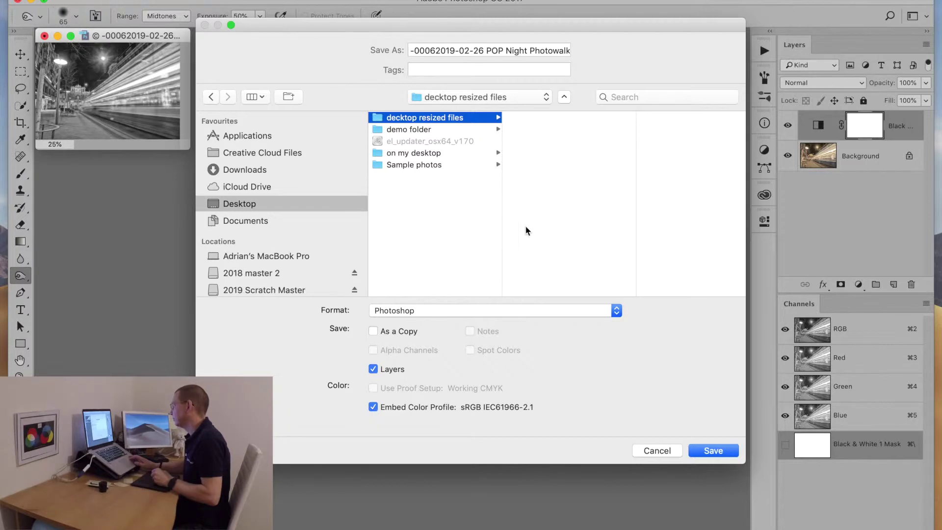
pyautogui.click(446, 311)
pyautogui.click(446, 311)
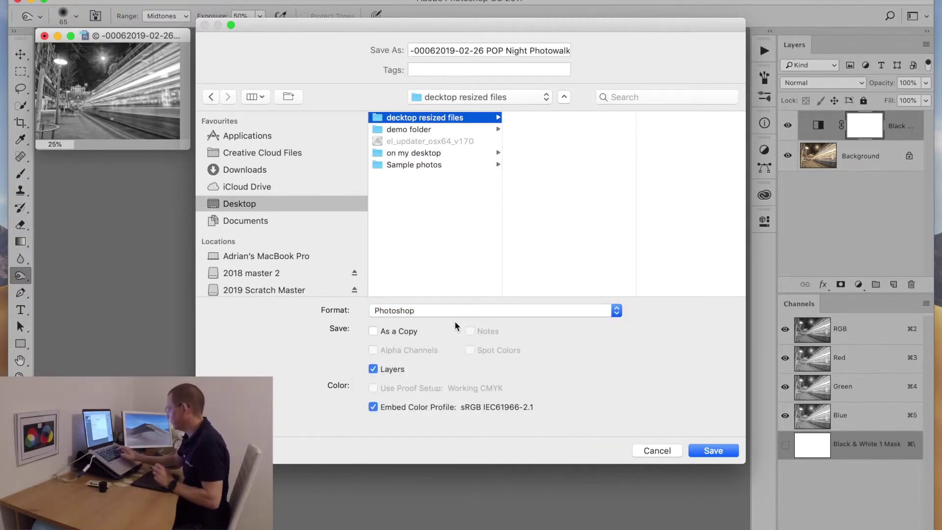
pyautogui.click(423, 310)
pyautogui.click(403, 367)
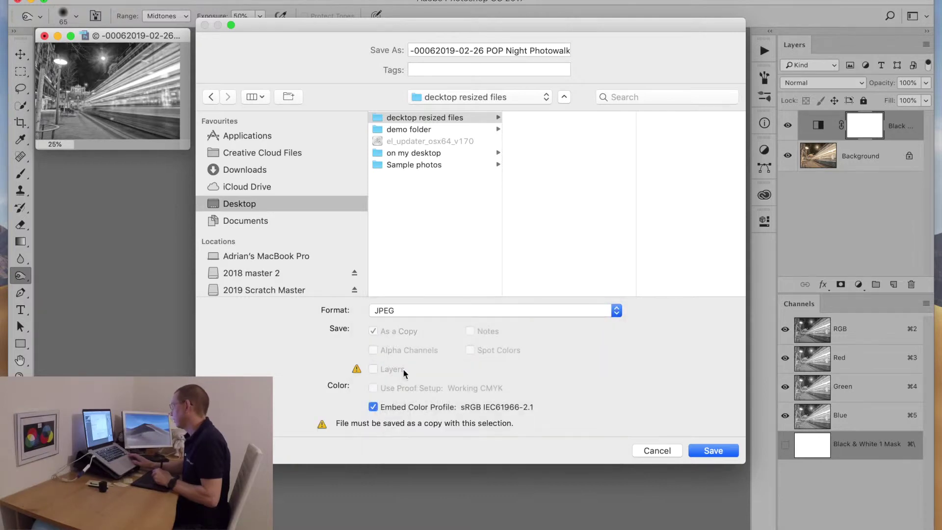
pyautogui.click(712, 450)
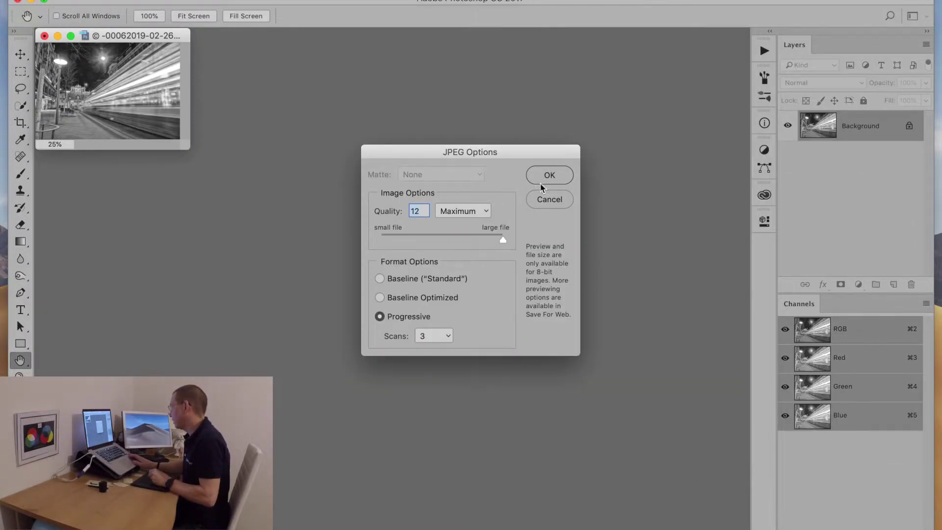
pyautogui.click(550, 172)
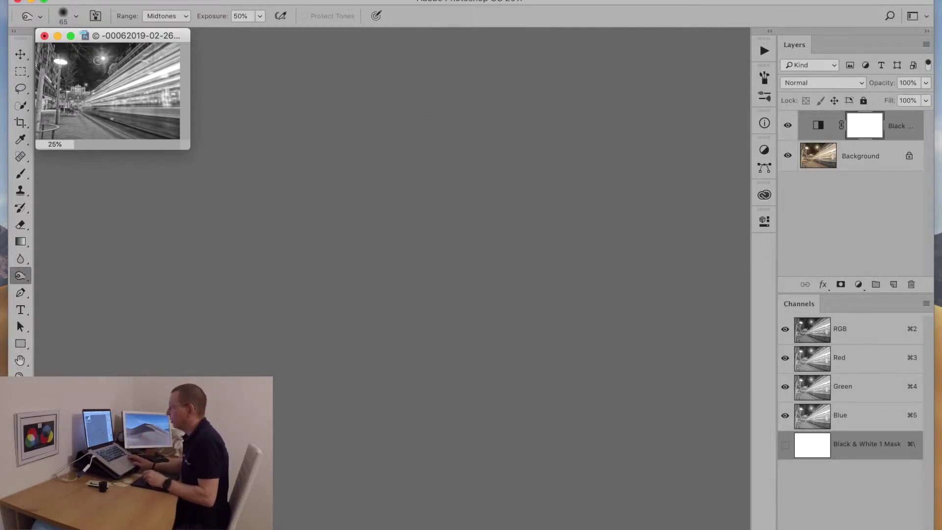
# Close the photo without saving, then stop recording the resize action
pyautogui.click(44, 35)
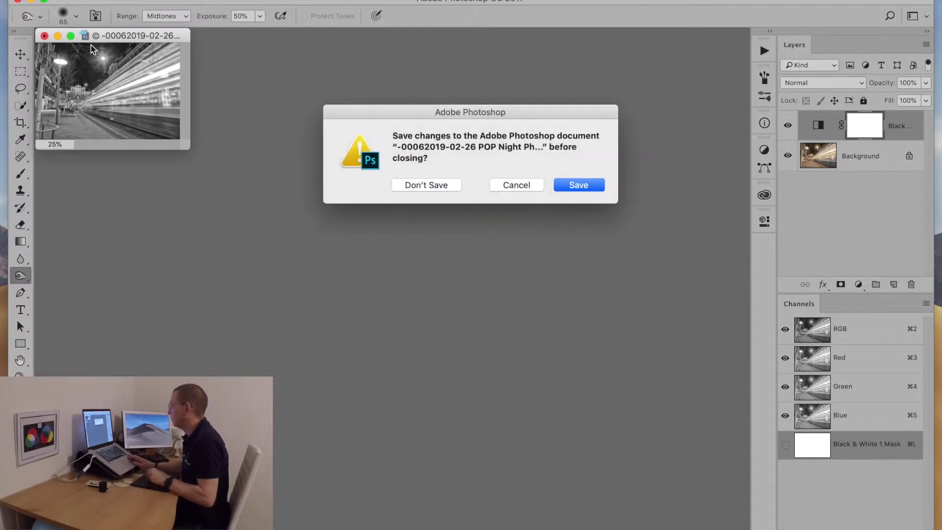
pyautogui.click(428, 185)
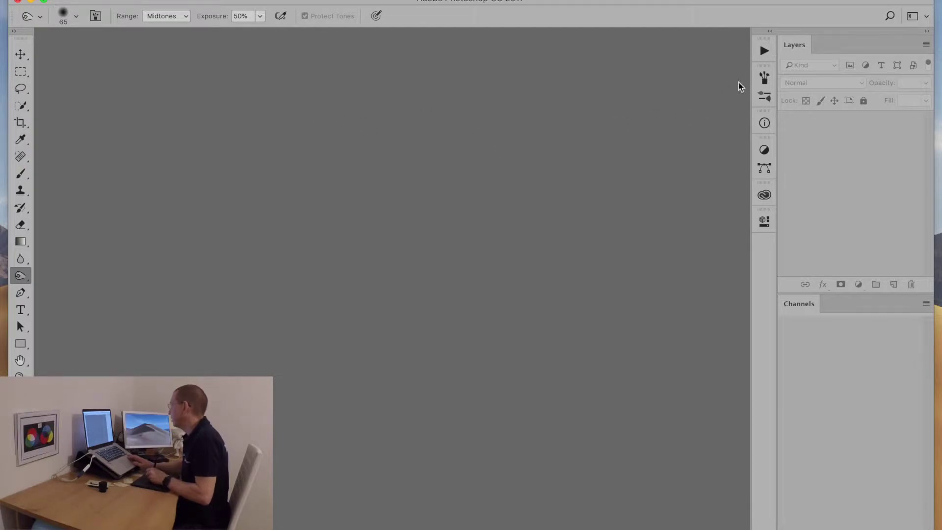
pyautogui.click(763, 50)
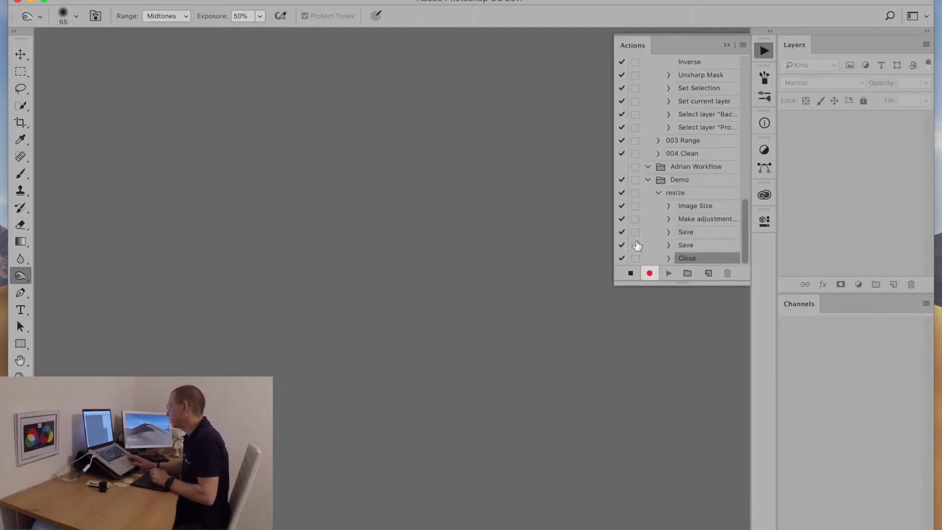
pyautogui.click(630, 274)
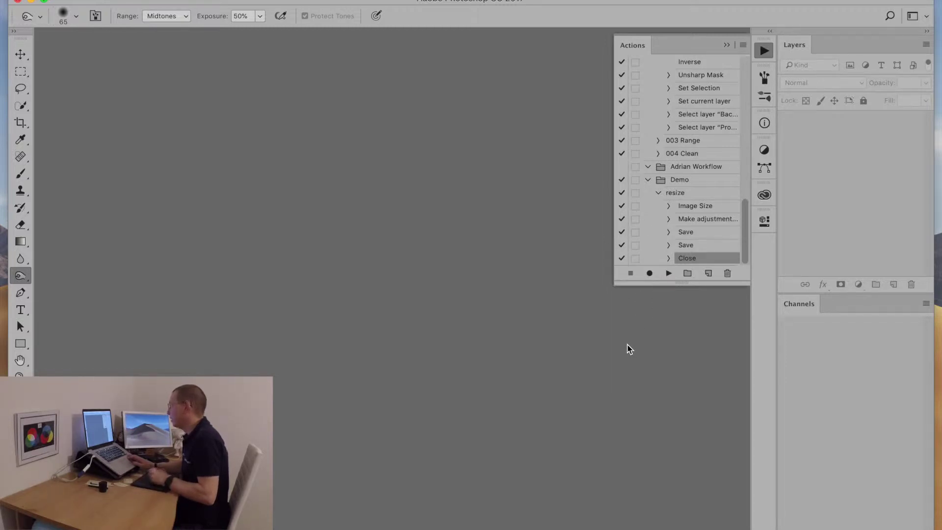
# Check the saved JPEG copy in the desktop resized files folder
pyautogui.click(30, 2)
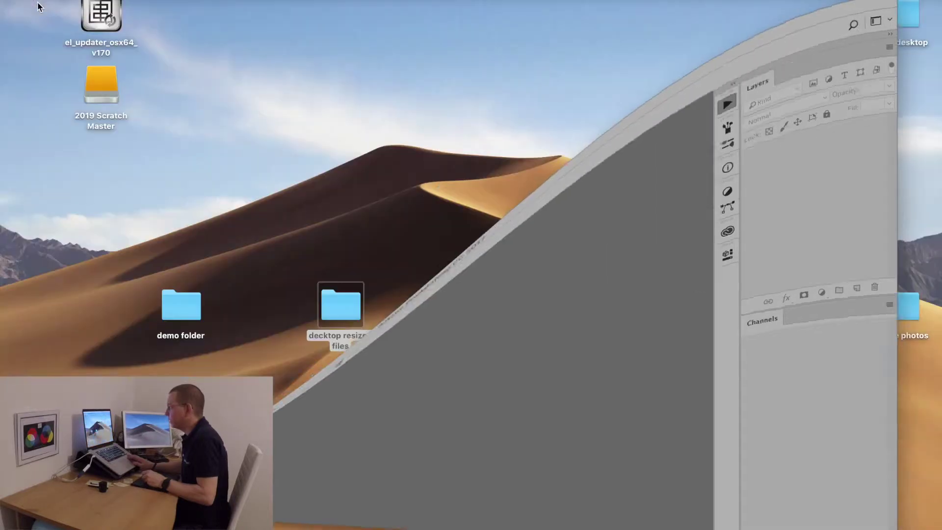
pyautogui.doubleClick(336, 304)
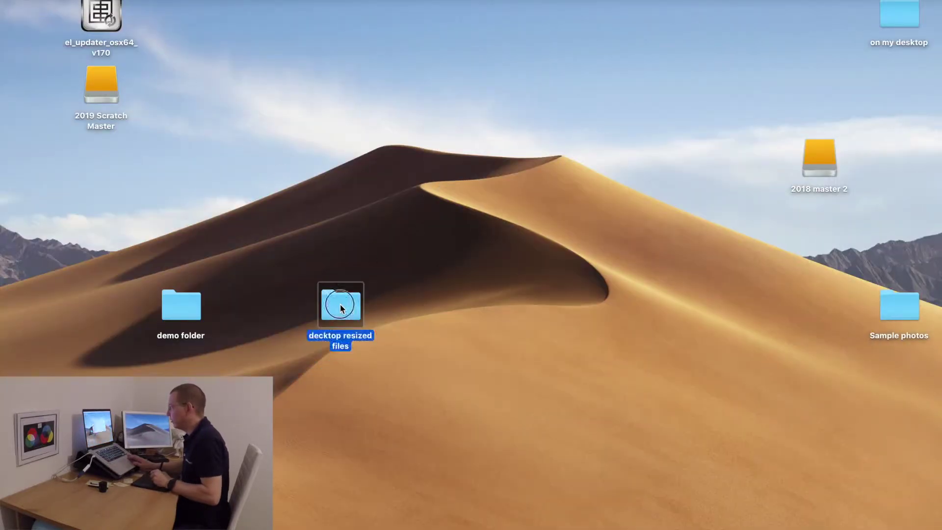
pyautogui.click(549, 92)
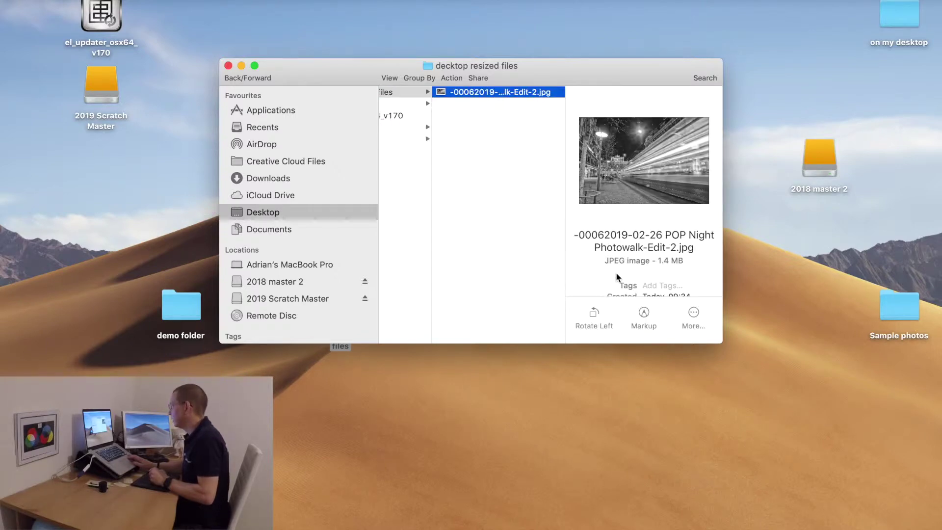
pyautogui.click(472, 93)
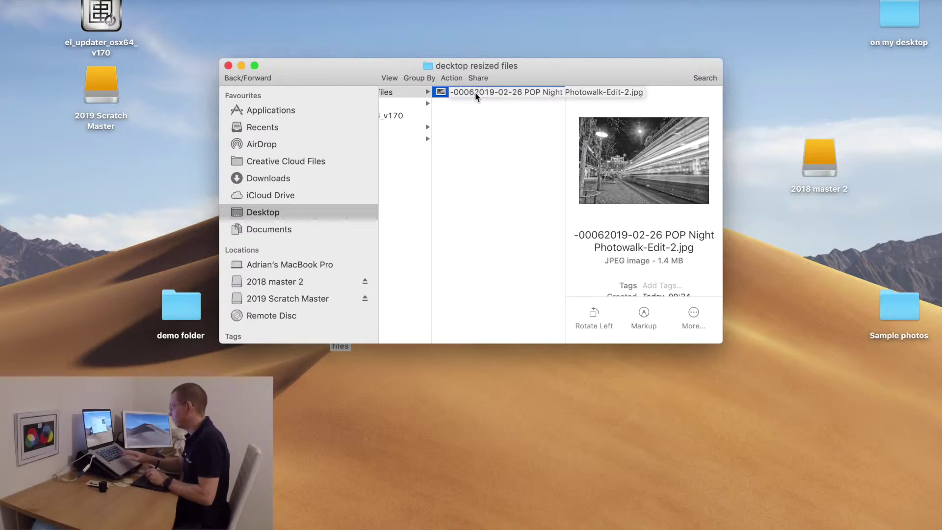
pyautogui.press('Return')
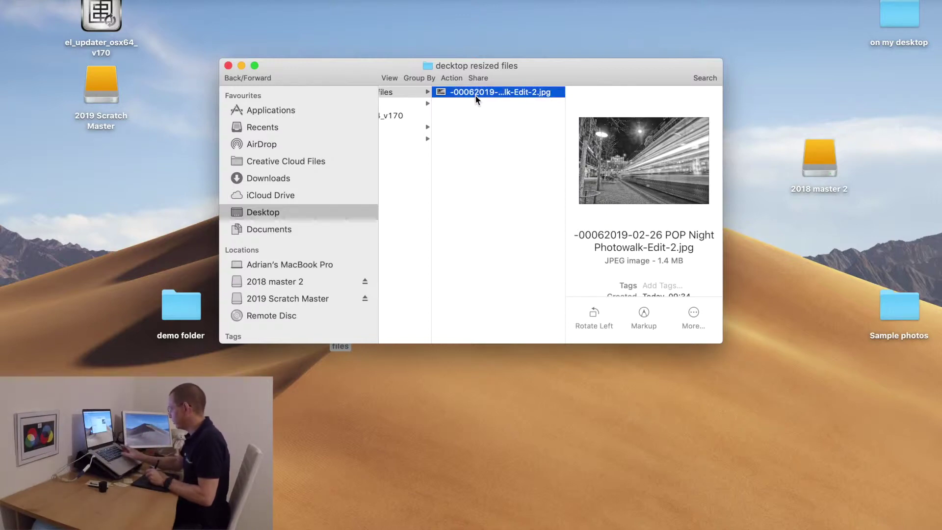
# Delete the test JPEG from demo resized files on 2019 Scratch Master and close Finder
pyautogui.click(290, 298)
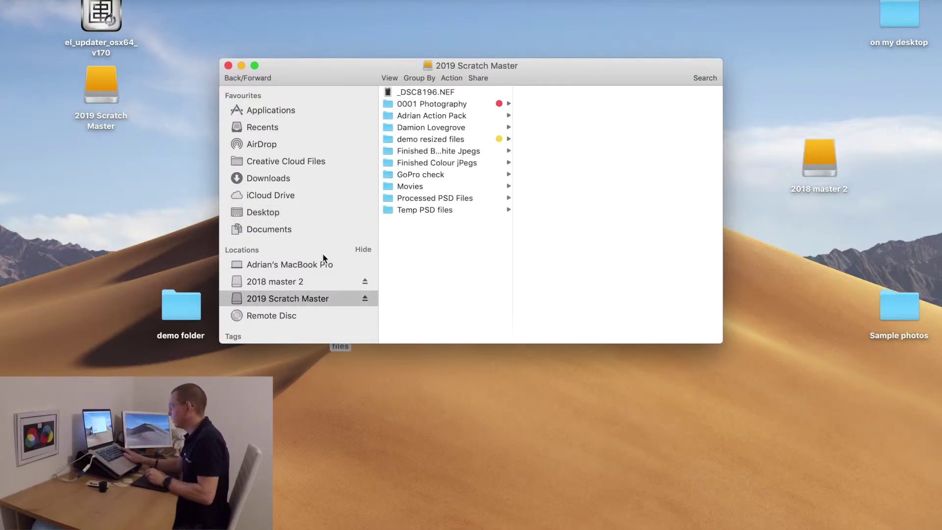
pyautogui.click(447, 143)
pyautogui.click(552, 94)
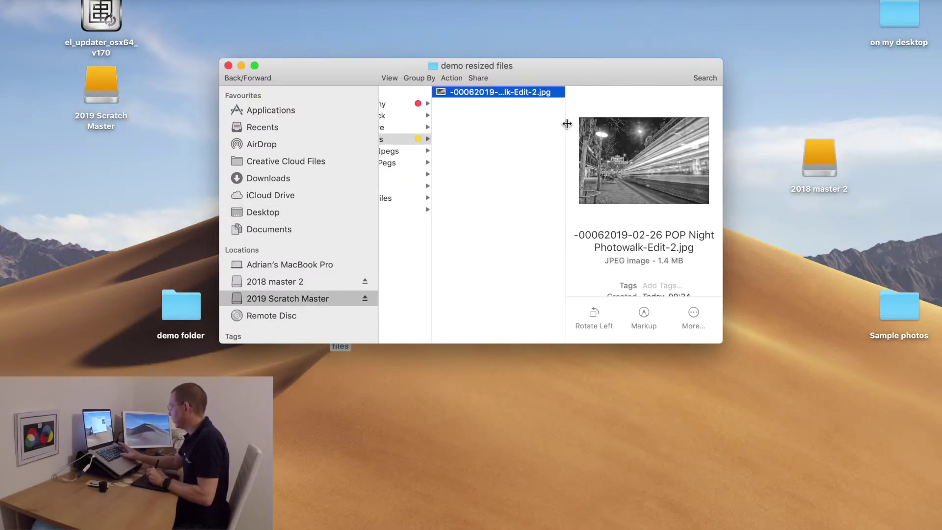
pyautogui.press('super+BackSpace')
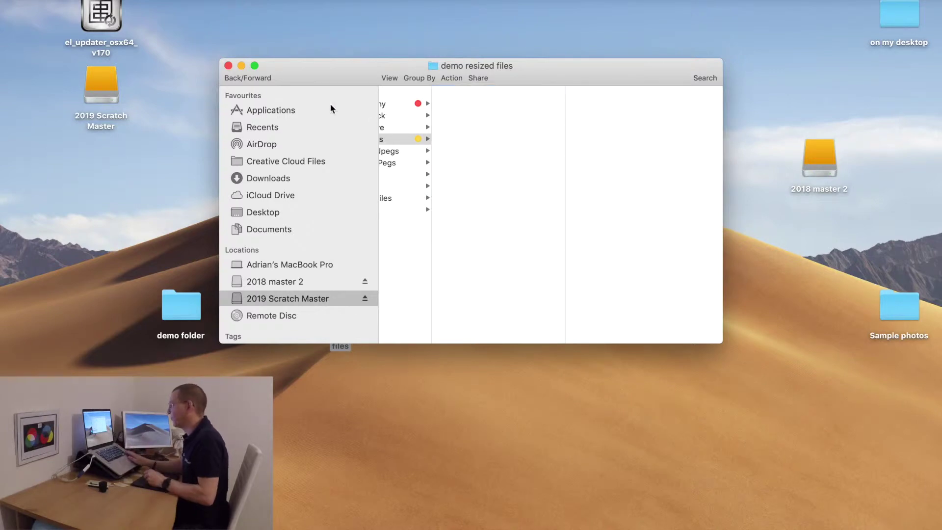
pyautogui.click(228, 66)
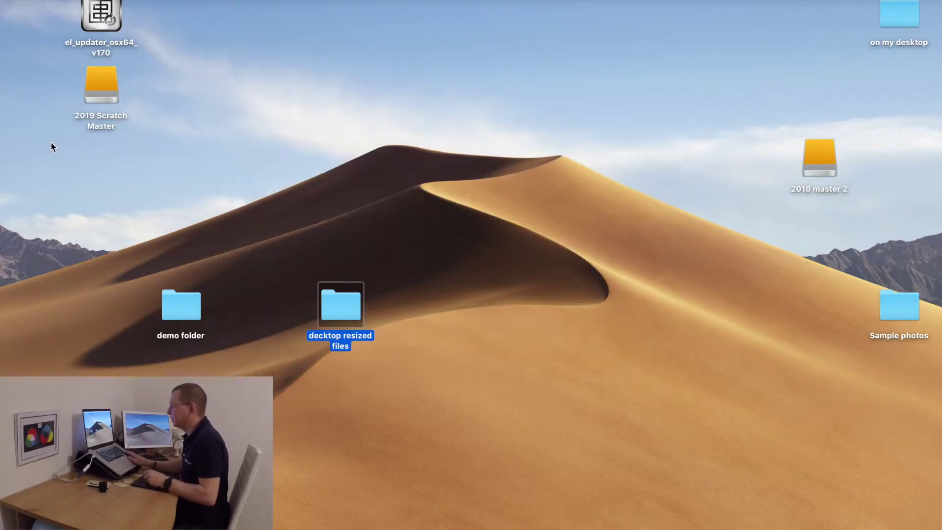
pyautogui.moveTo(15, 58)
# Switch Photoshop's Actions panel to Button Mode, showing actions as coloured buttons
pyautogui.click(16, 87)
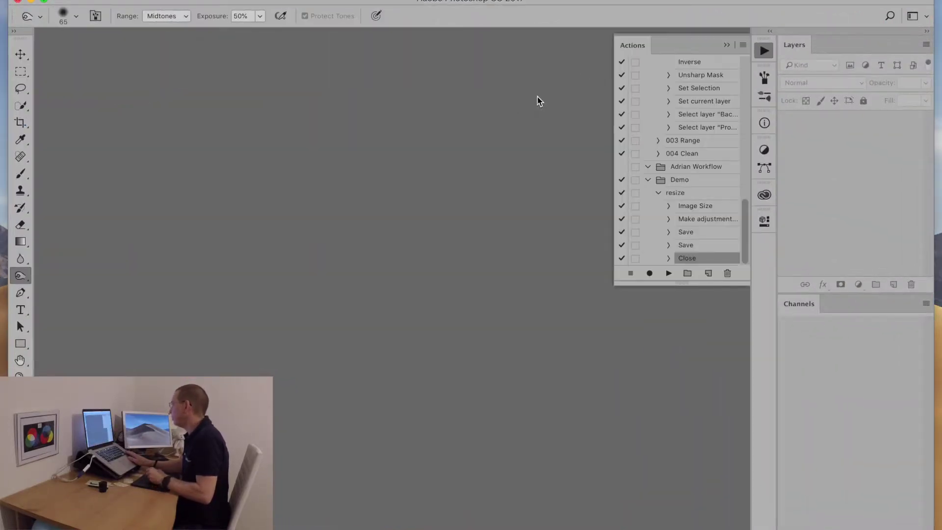
pyautogui.click(743, 45)
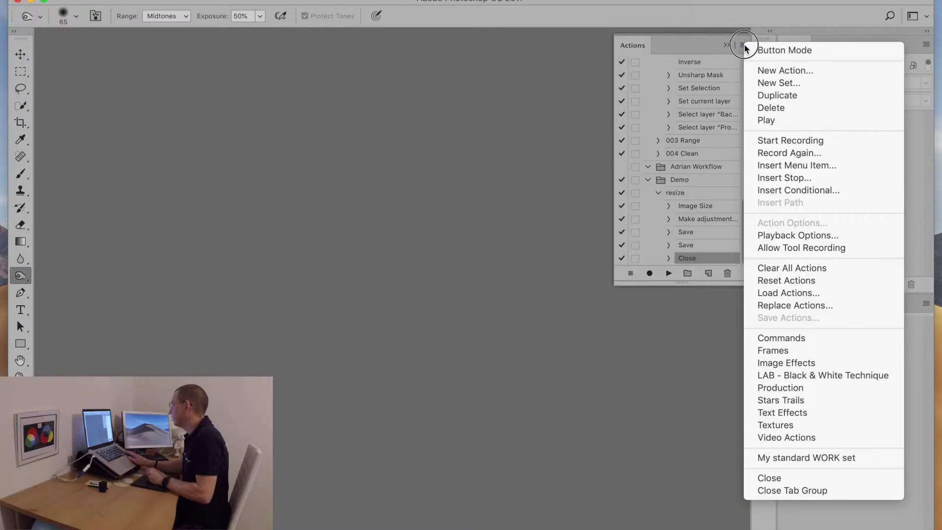
pyautogui.click(763, 50)
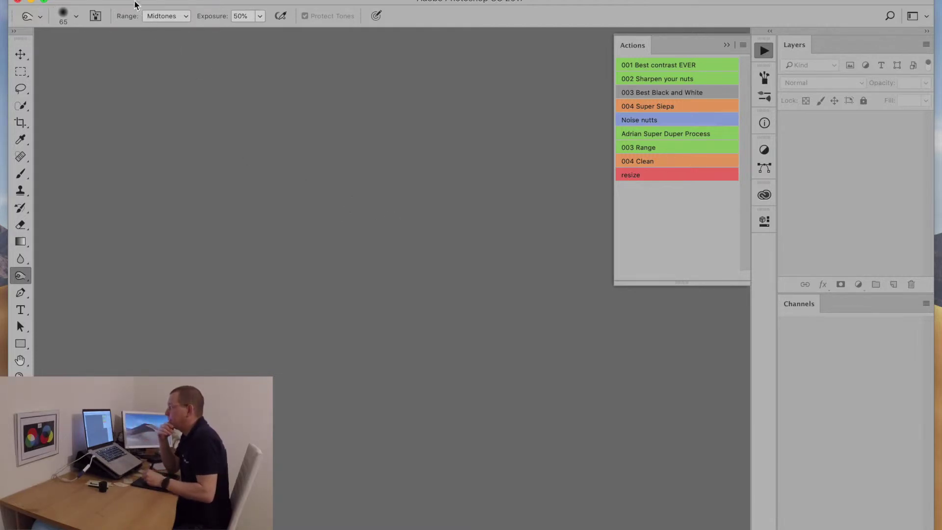
pyautogui.click(118, 1)
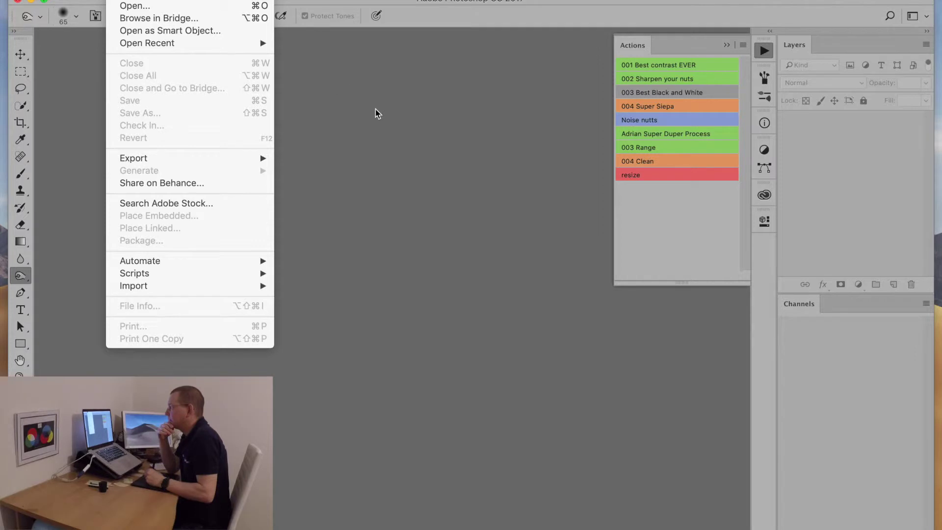
# Open the POP Night Photowalk PSD from the demo folder and run the resize action on it
pyautogui.click(324, 98)
pyautogui.click(119, 1)
pyautogui.click(131, 6)
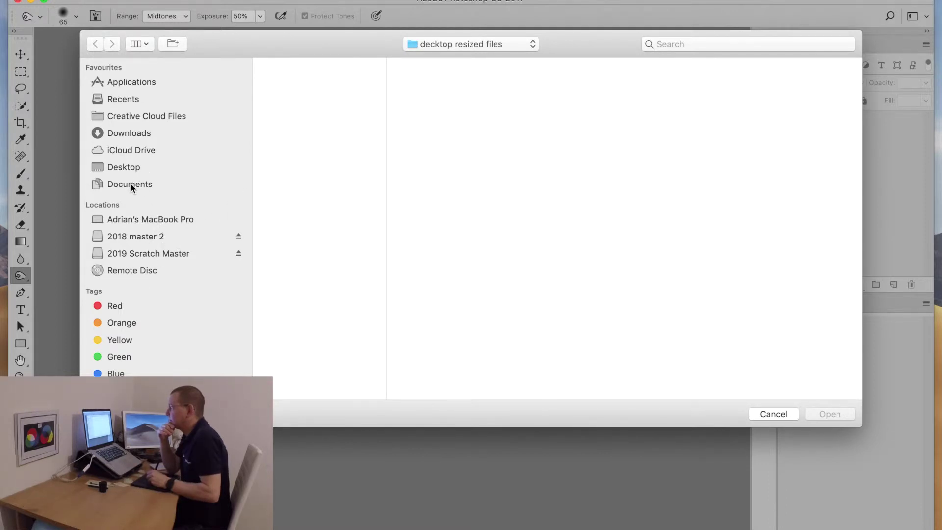
pyautogui.click(124, 168)
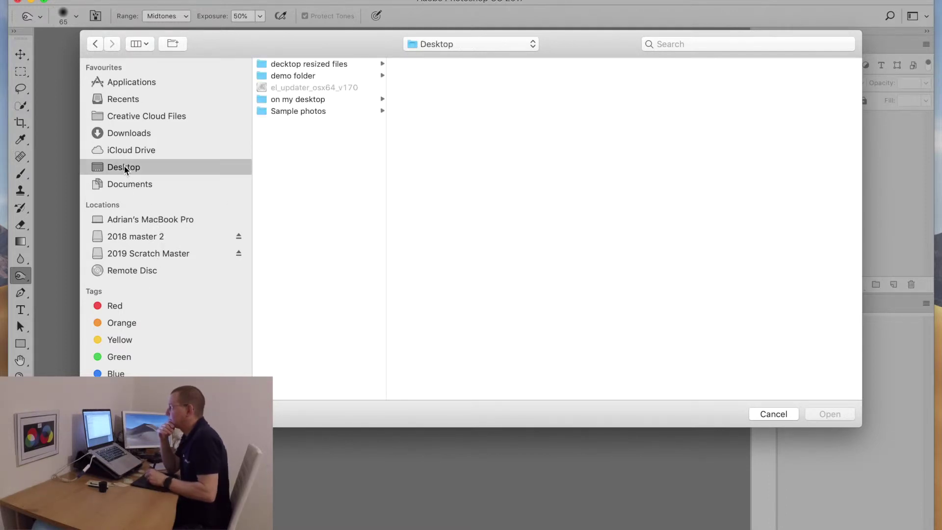
pyautogui.click(290, 77)
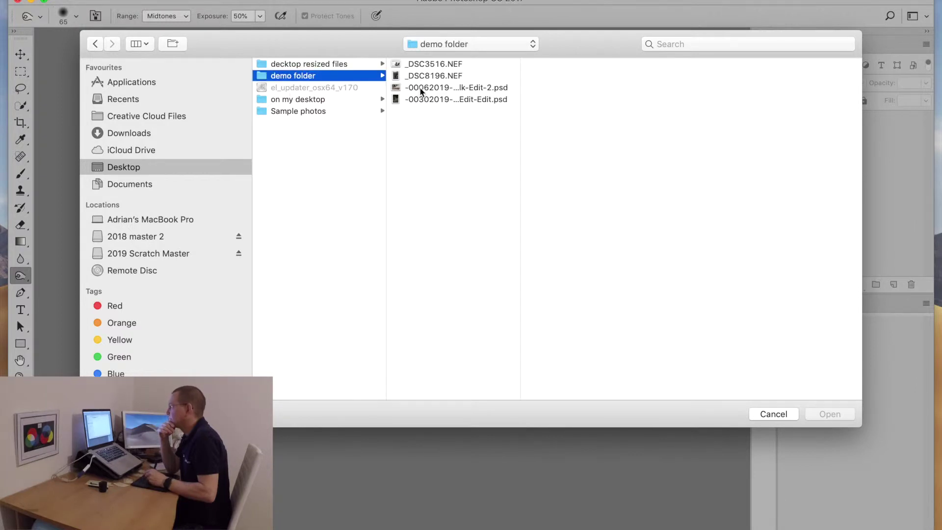
pyautogui.click(429, 101)
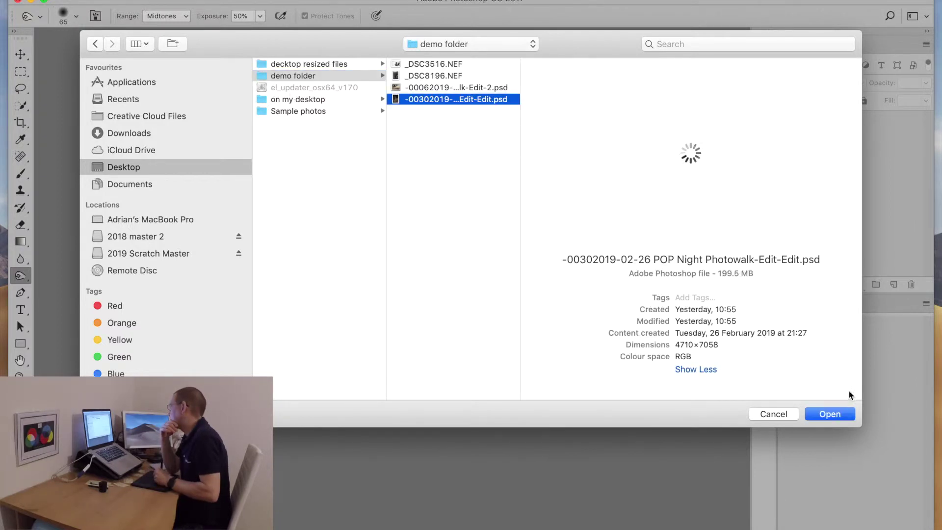
pyautogui.click(825, 415)
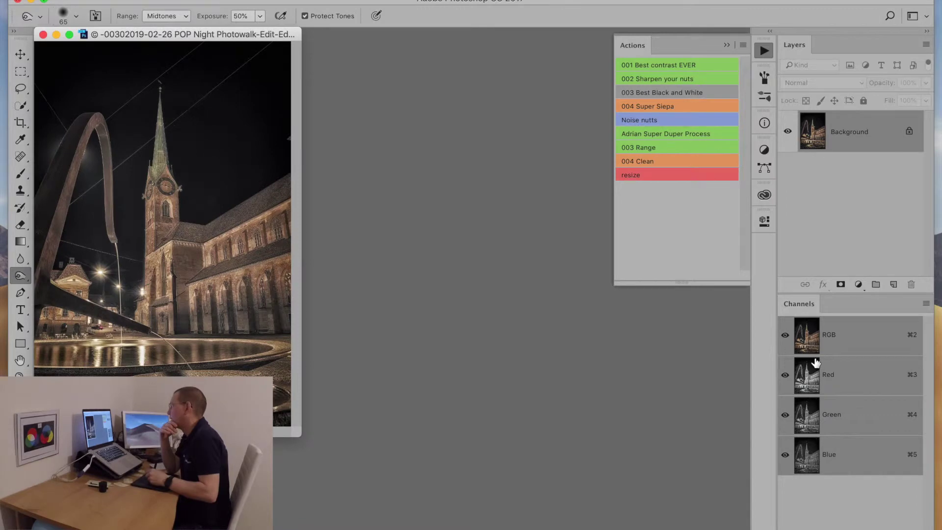
pyautogui.click(640, 175)
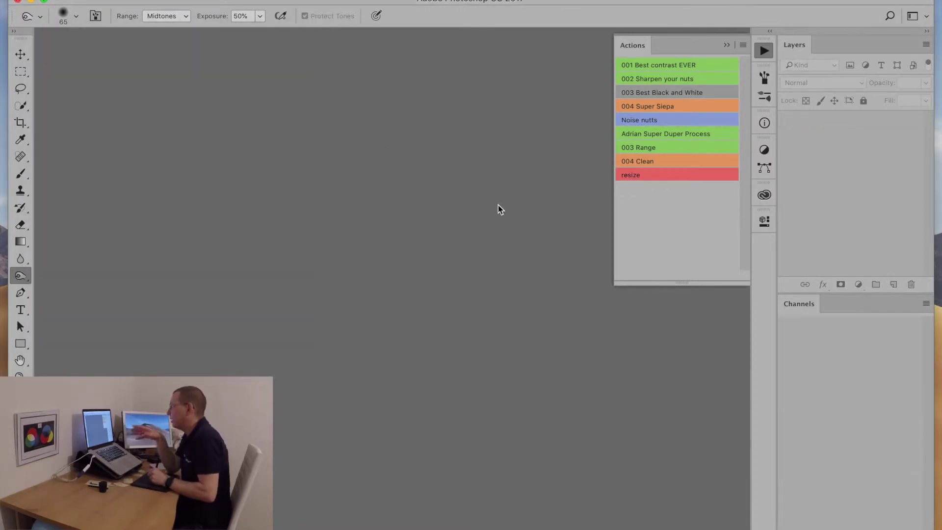
pyautogui.click(19, 2)
# Delete the resized JPEG copy from the decktop resized files folder
pyautogui.doubleClick(339, 305)
pyautogui.click(537, 94)
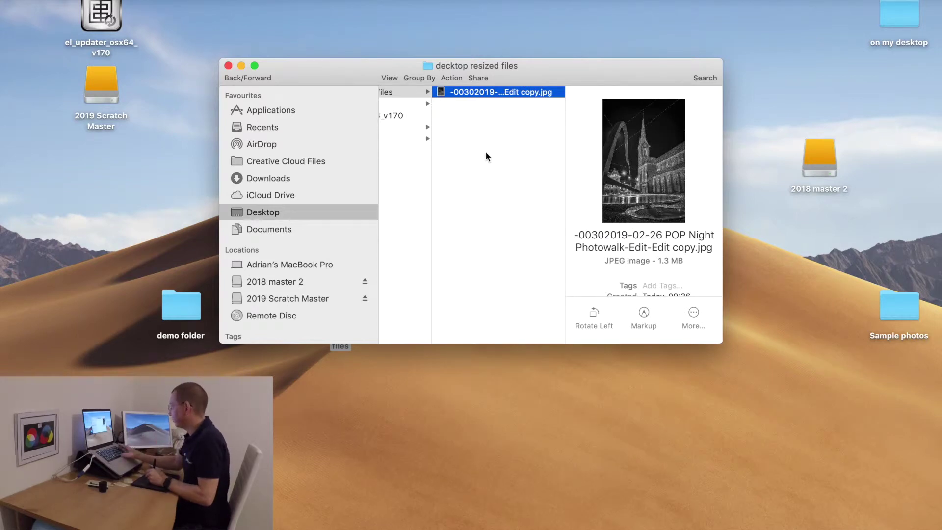
pyautogui.press('super+BackSpace')
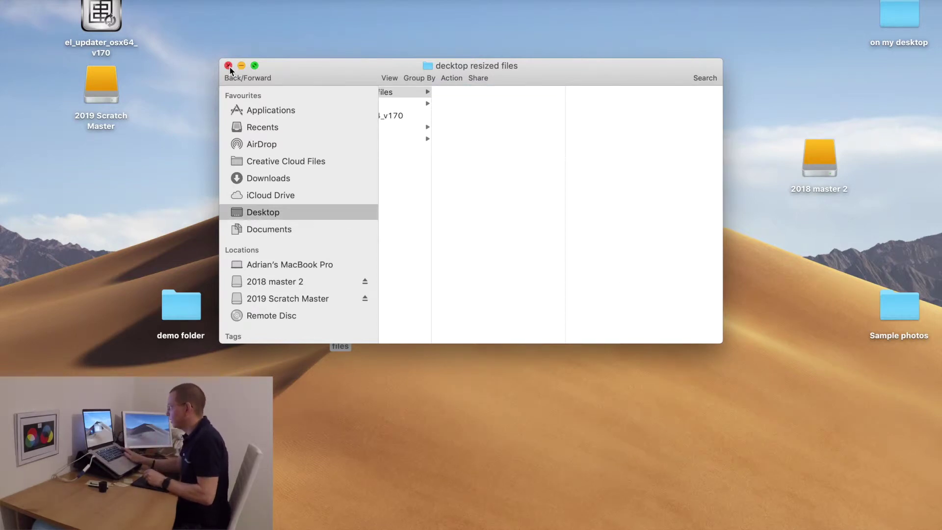
pyautogui.click(229, 65)
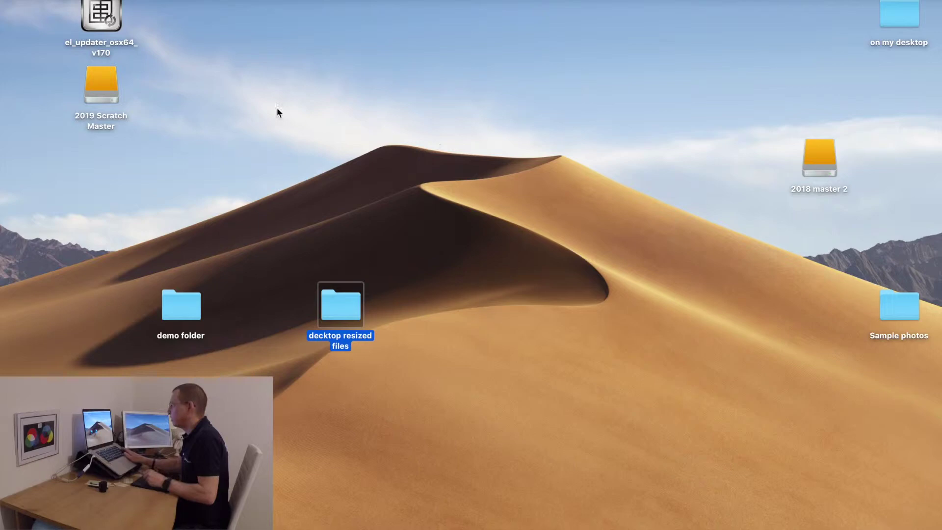
# Delete the resized JPEG copy from demo resized files on 2019 Scratch Master
pyautogui.doubleClick(98, 86)
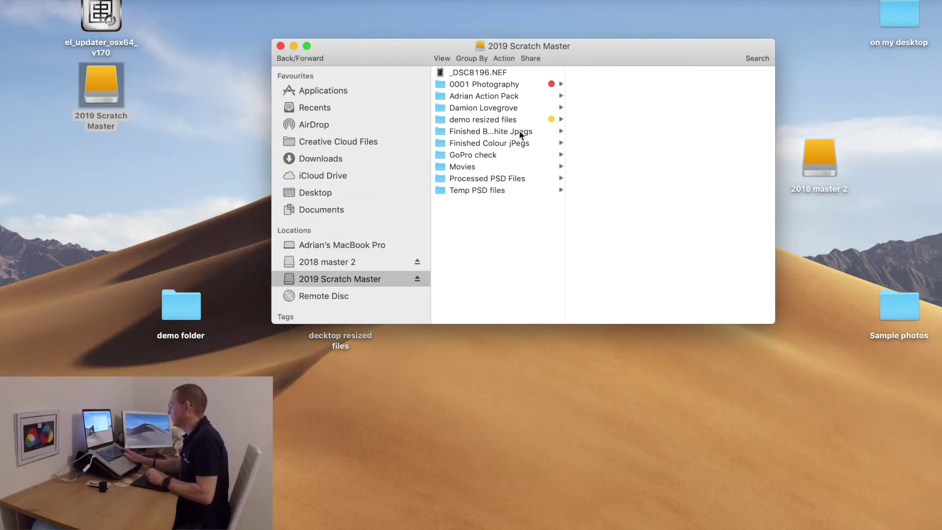
pyautogui.click(500, 119)
pyautogui.click(598, 74)
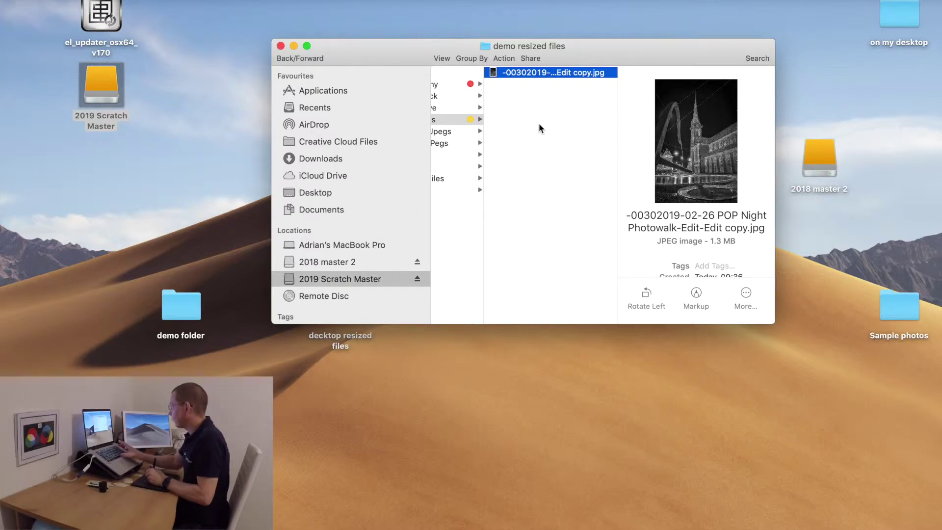
pyautogui.press('super+BackSpace')
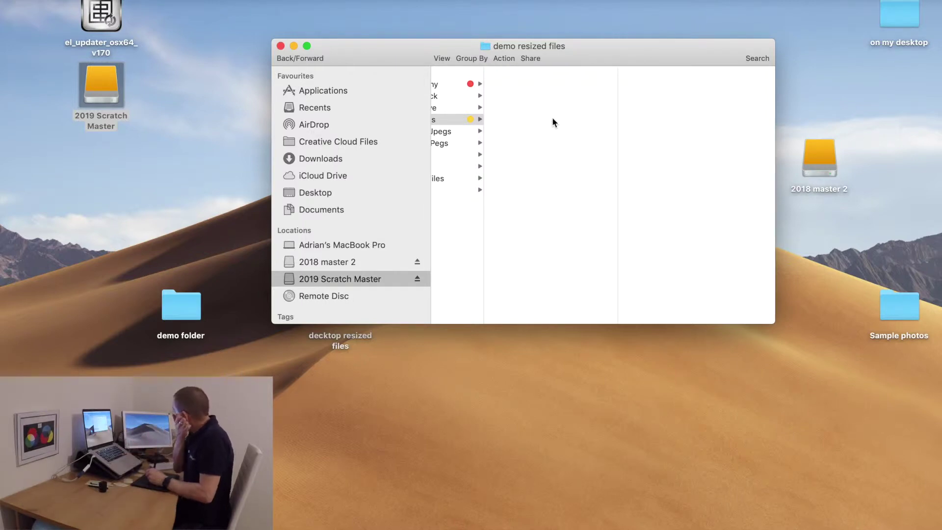
pyautogui.click(281, 45)
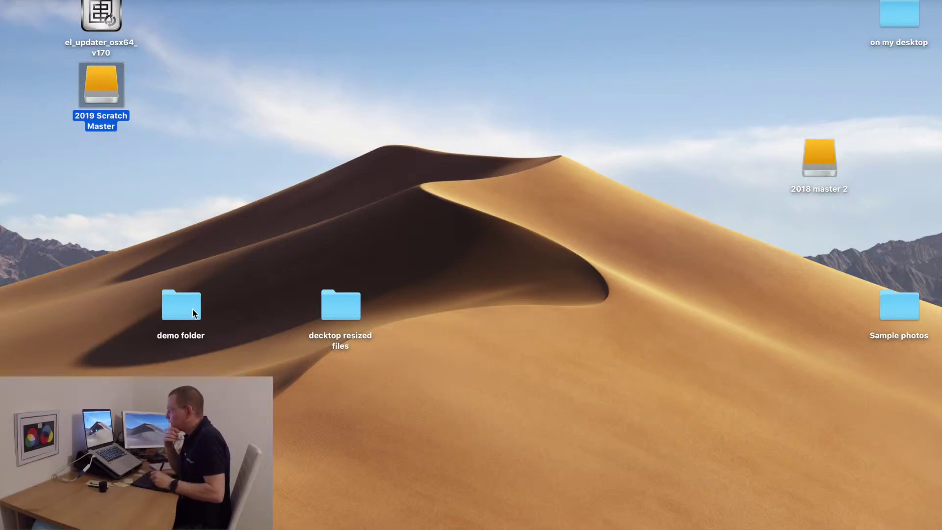
# Check the demo folder's photos, then close its window
pyautogui.click(179, 309)
pyautogui.doubleClick(176, 309)
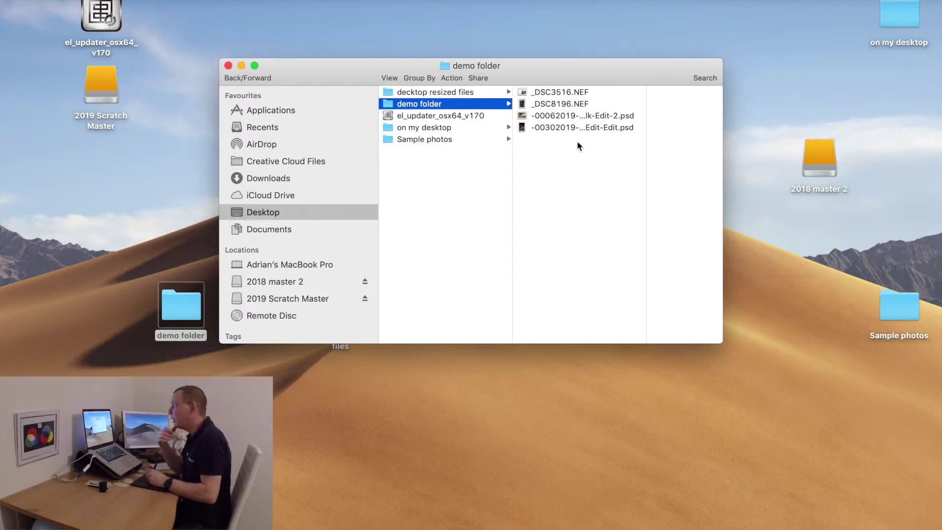
pyautogui.click(229, 66)
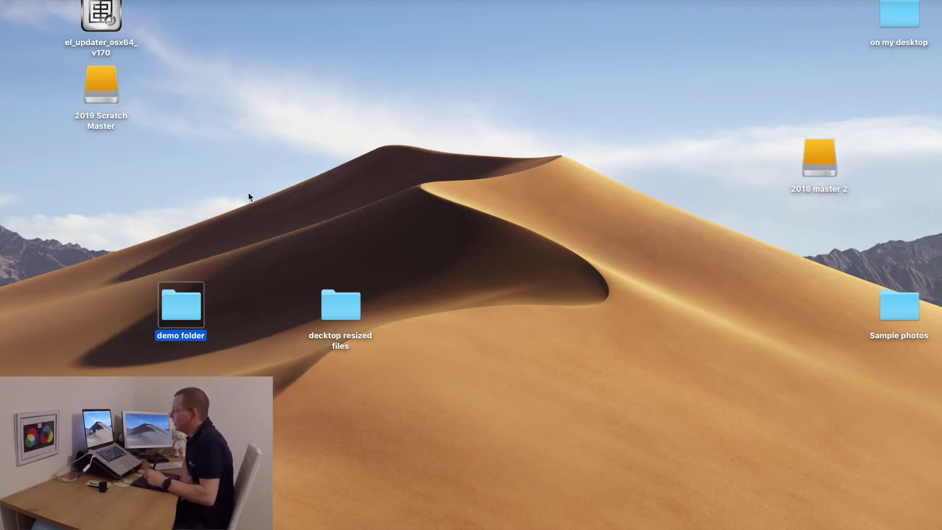
# Start a new droplet via File > Automate > Create Droplet, using Set Demo and Action resize
pyautogui.moveTo(2, 53)
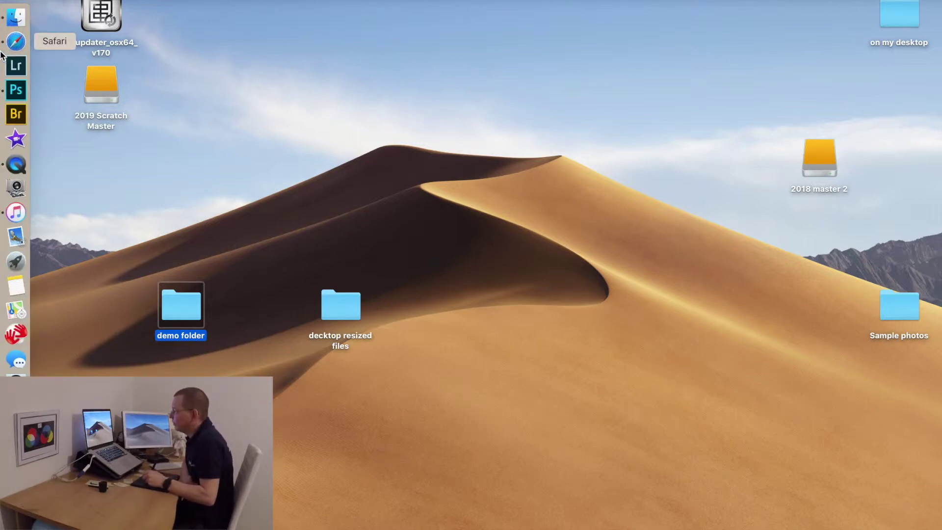
pyautogui.click(15, 90)
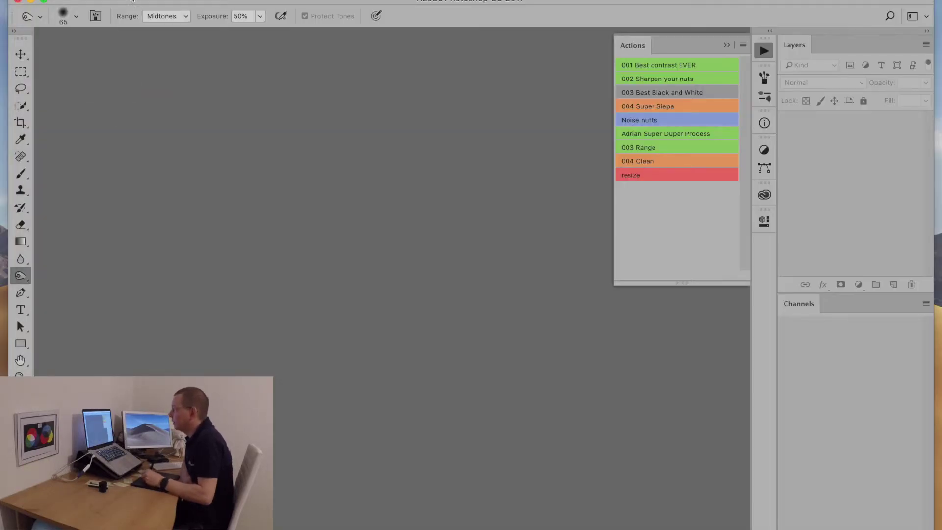
pyautogui.click(120, 0)
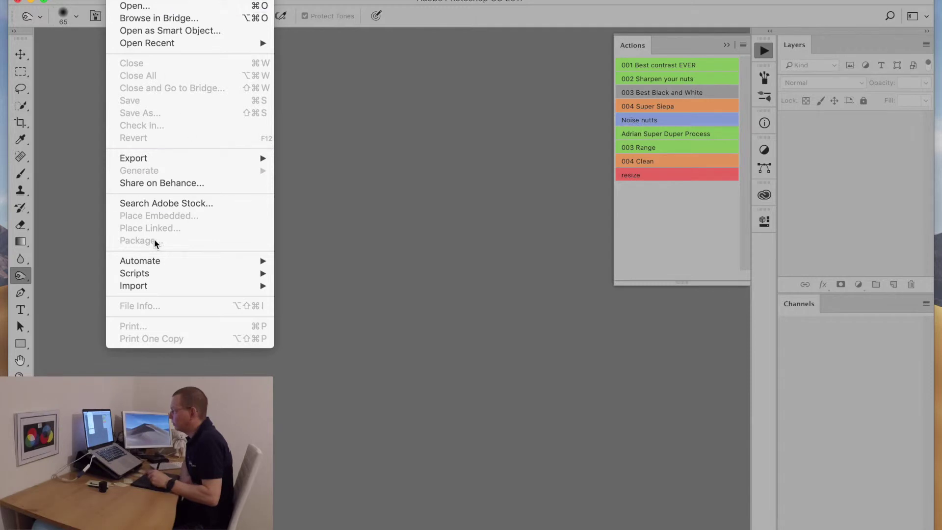
pyautogui.moveTo(146, 263)
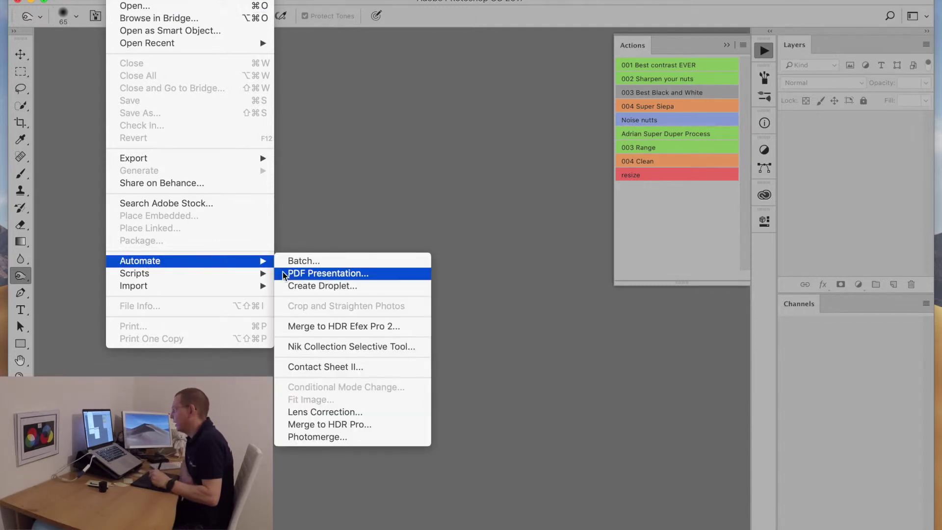
pyautogui.click(305, 287)
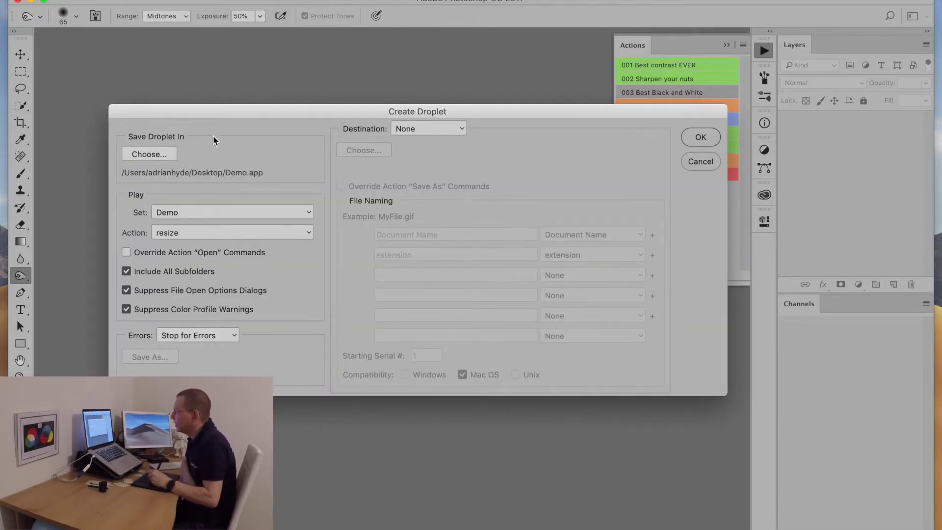
pyautogui.click(245, 211)
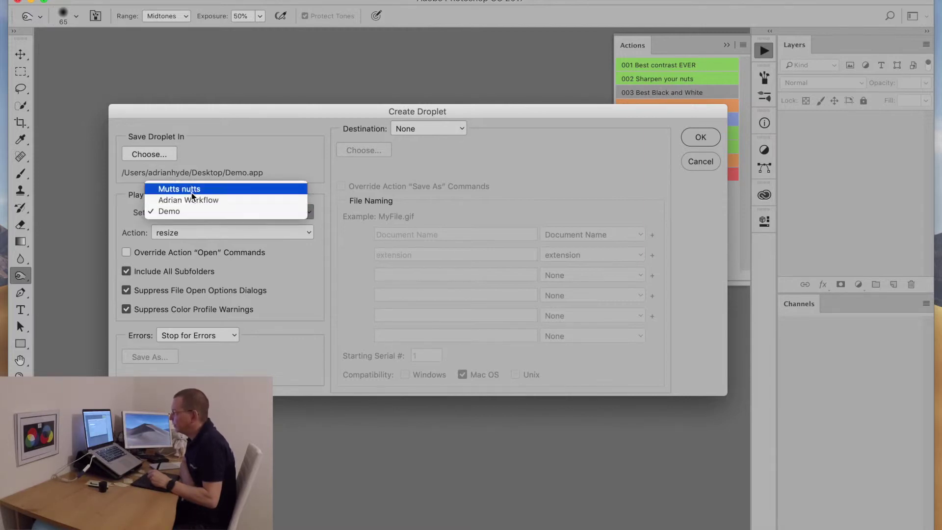
pyautogui.click(190, 210)
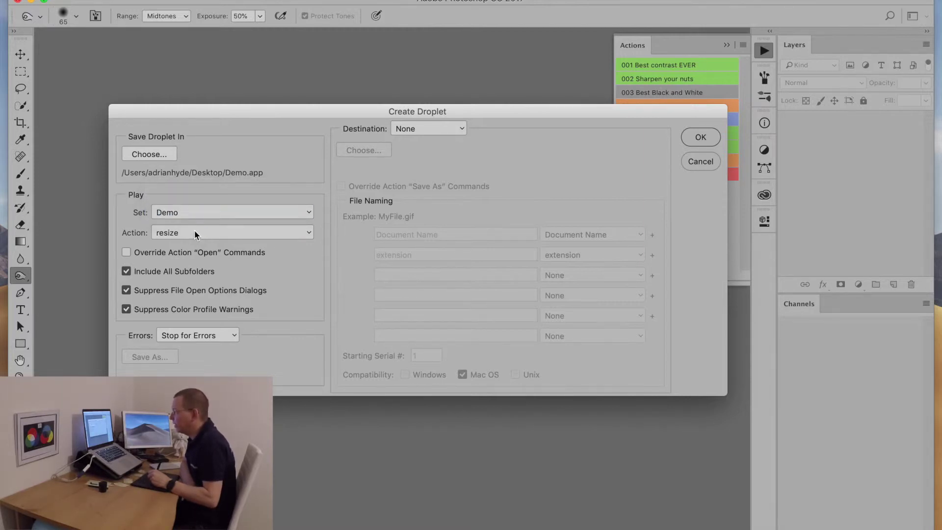
pyautogui.click(195, 234)
pyautogui.click(186, 232)
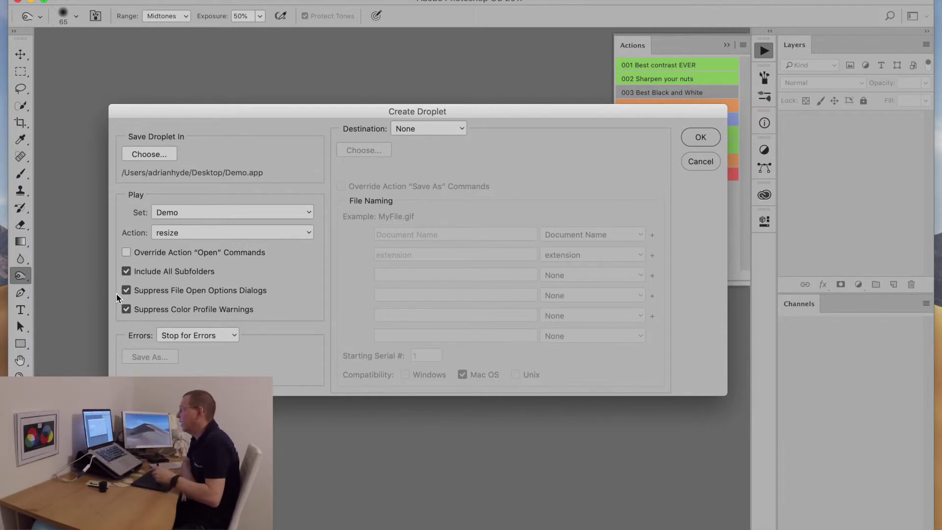
# Leave the droplet's Destination at None and choose where to save it
pyautogui.click(420, 129)
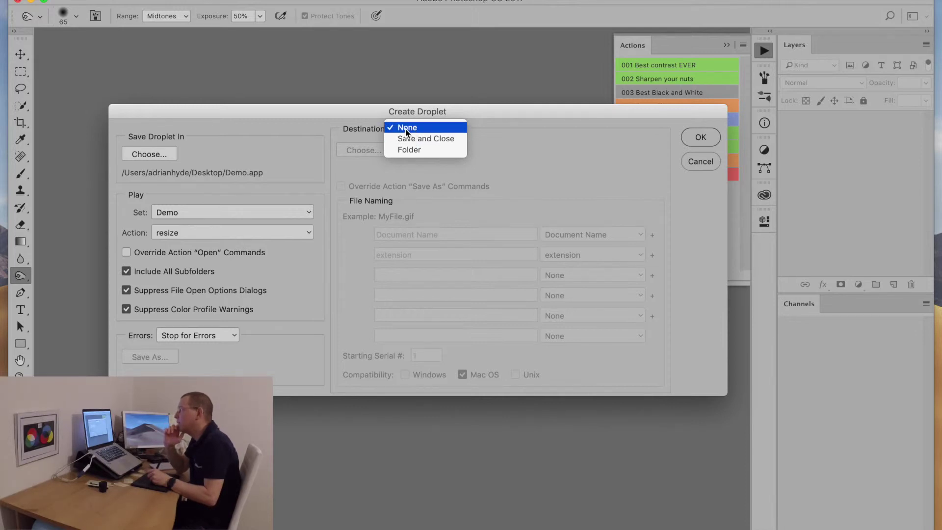
pyautogui.click(410, 127)
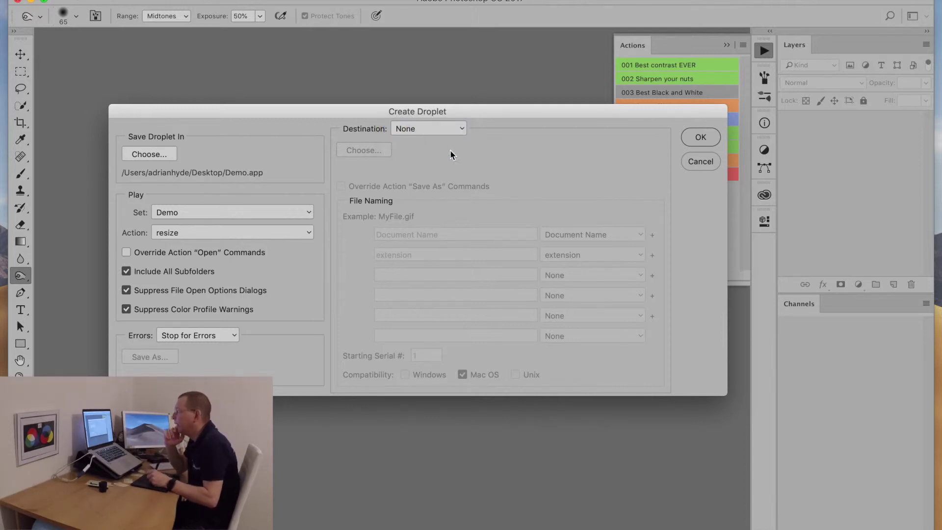
pyautogui.click(140, 156)
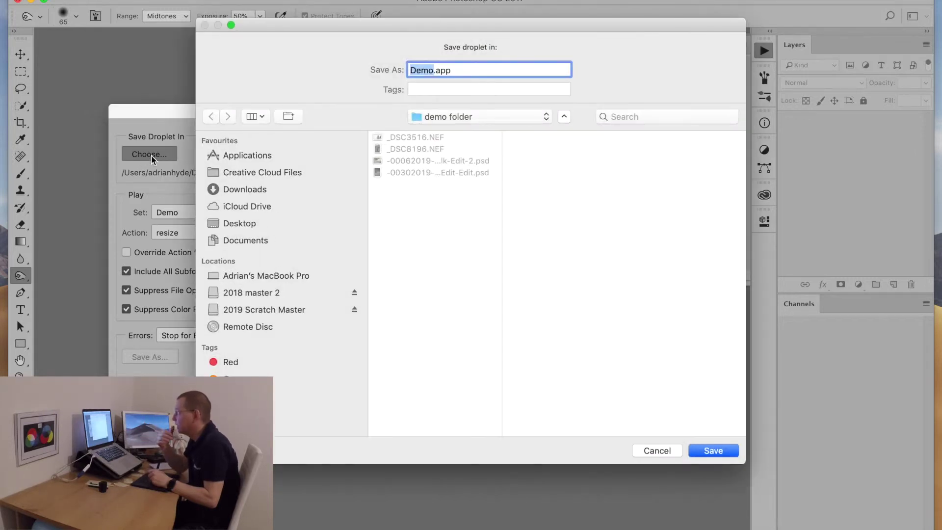
# Save the droplet as Demo.app on the Desktop and confirm Create Droplet
pyautogui.click(239, 224)
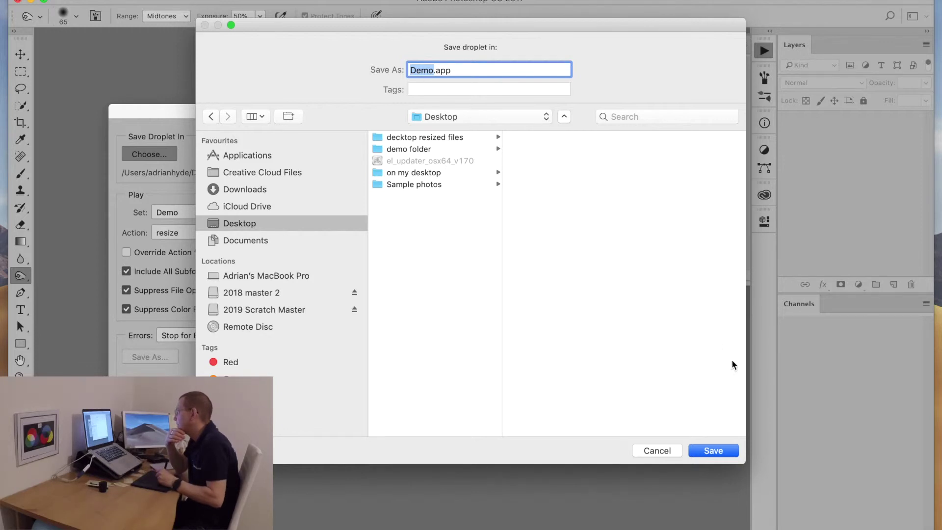
pyautogui.click(713, 450)
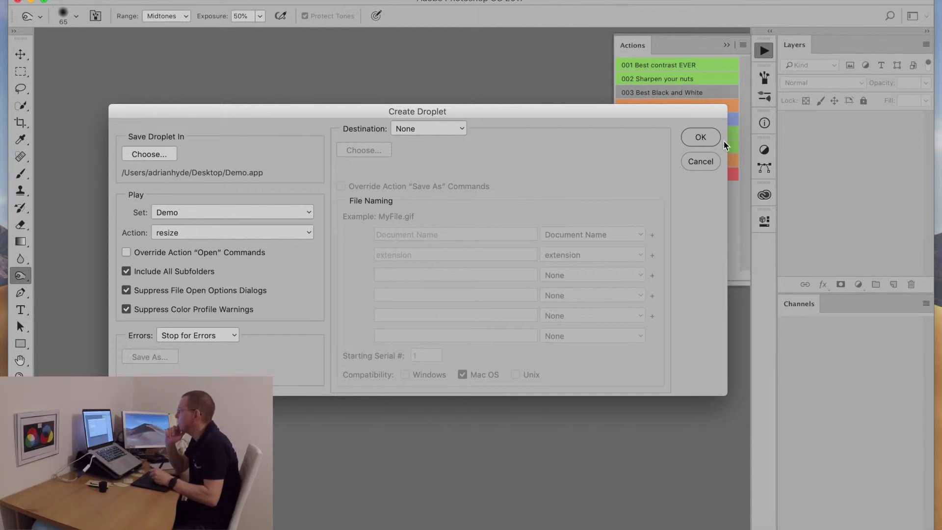
pyautogui.click(707, 137)
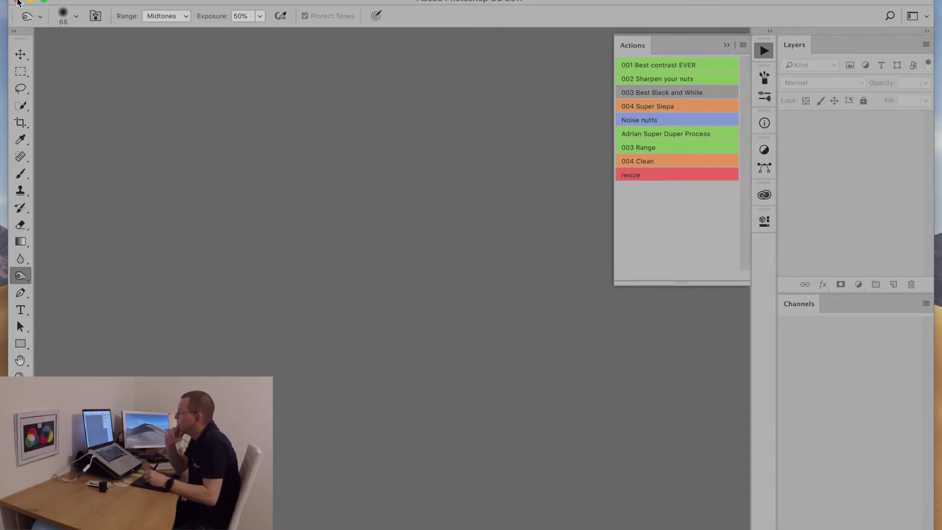
# Move the Demo droplet beside the folders and drop the demo folder onto it
pyautogui.click(17, 2)
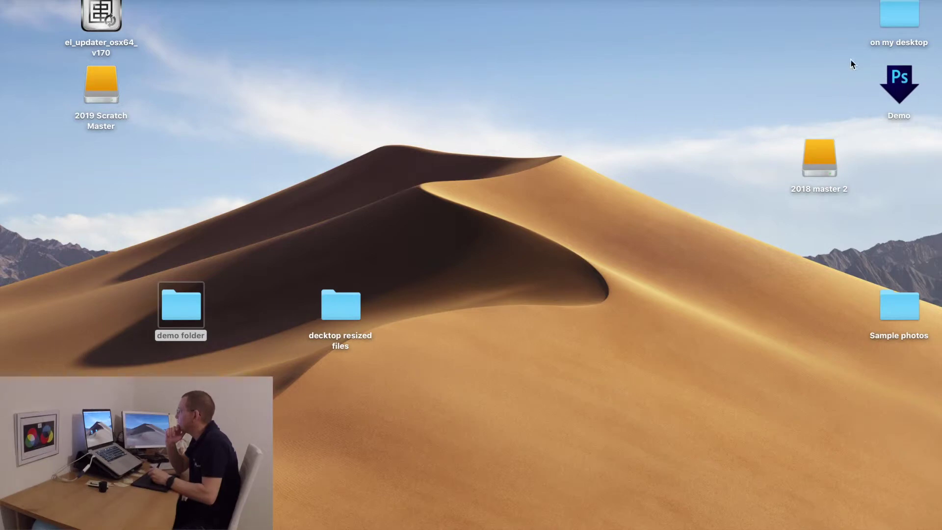
pyautogui.moveTo(898, 84); pyautogui.dragTo(256, 327)
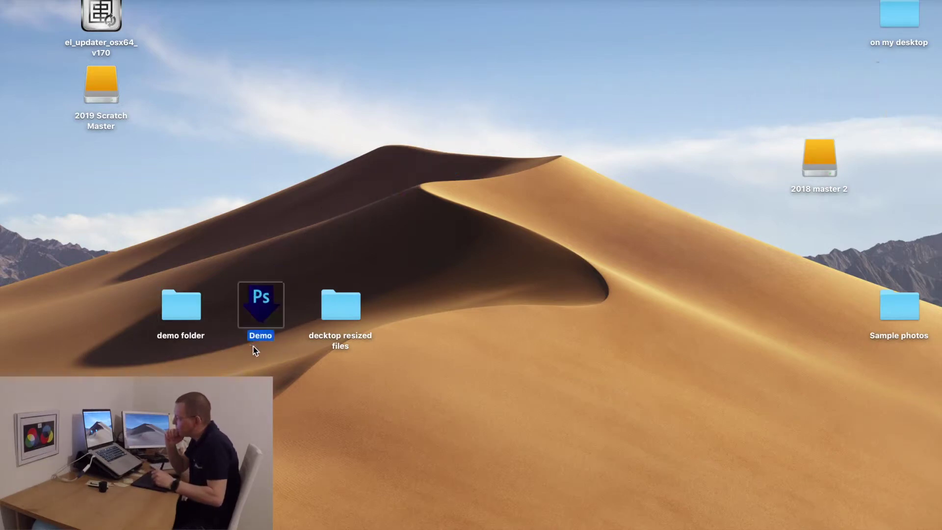
pyautogui.click(182, 305)
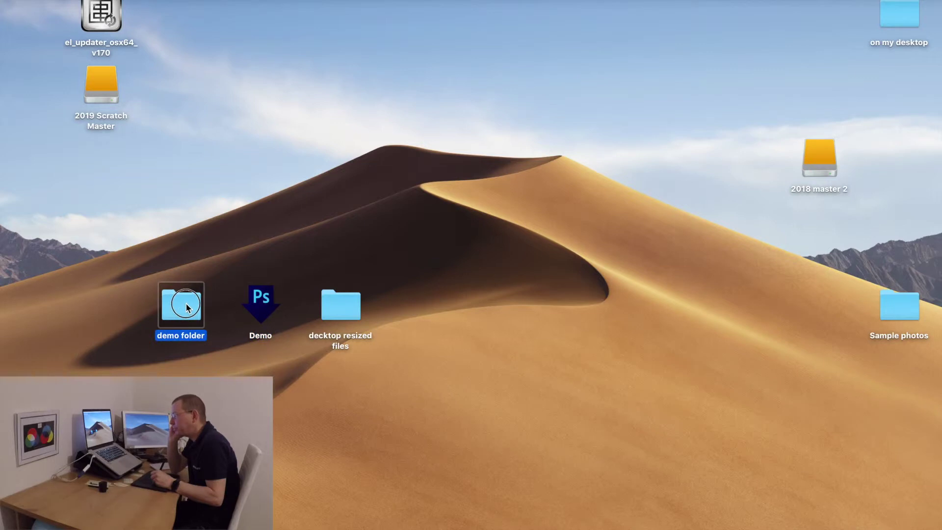
pyautogui.moveTo(186, 308); pyautogui.dragTo(249, 311)
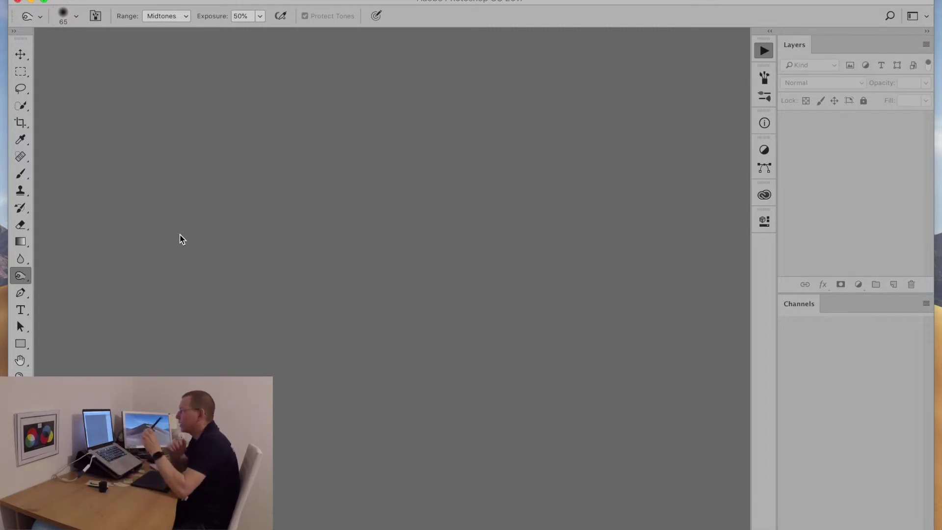
pyautogui.click(17, 4)
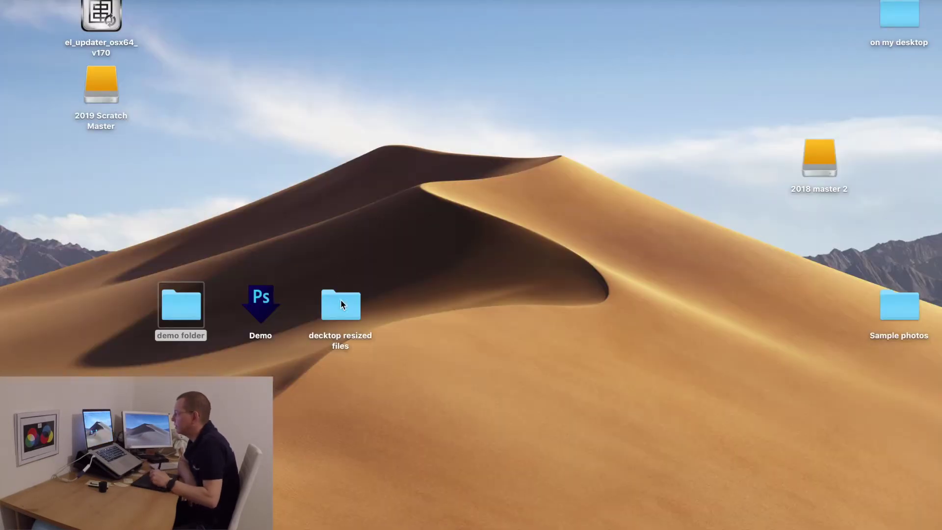
# Open _DSC3516 copy.jpg from decktop resized files in Photoshop via the Dock icon
pyautogui.doubleClick(342, 308)
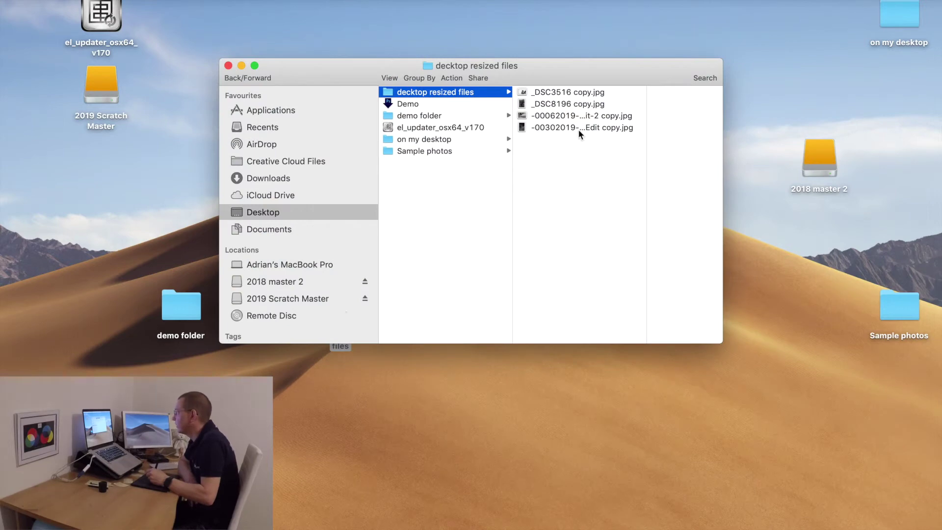
pyautogui.click(550, 94)
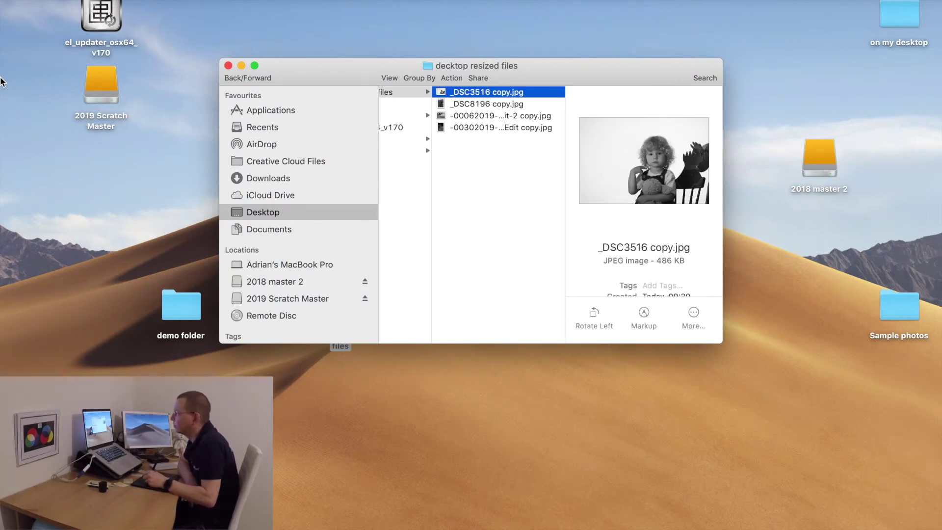
pyautogui.moveTo(496, 92); pyautogui.dragTo(5, 104)
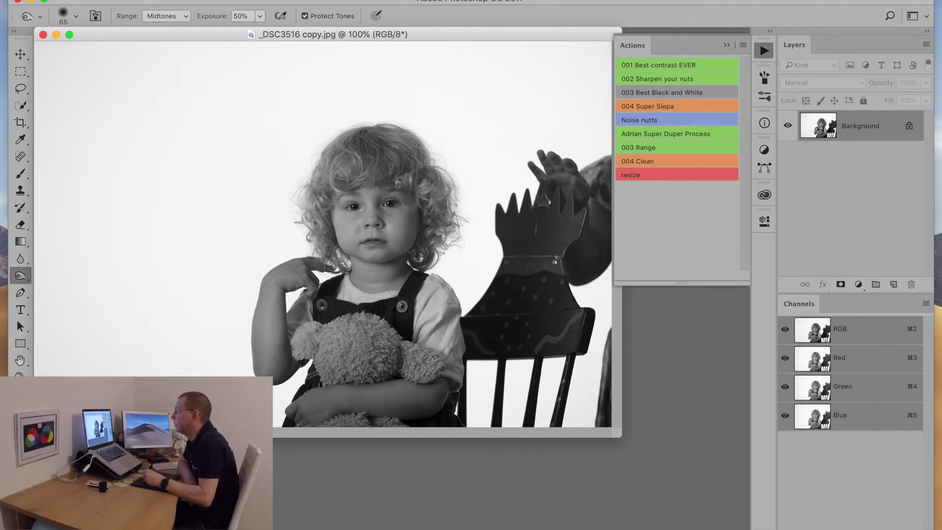
# Confirm in Image Size that _DSC3516 copy.jpg measures 1766 × 1179 px
pyautogui.click(174, 0)
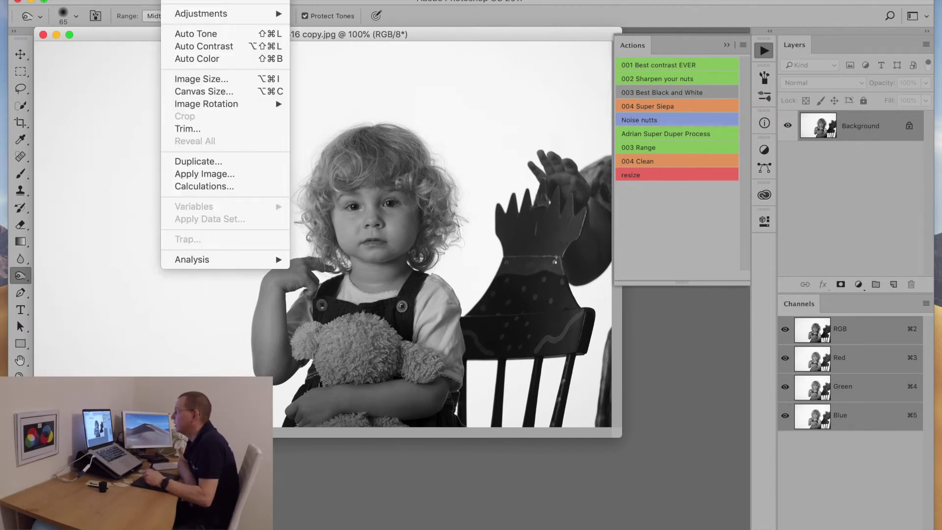
pyautogui.click(192, 81)
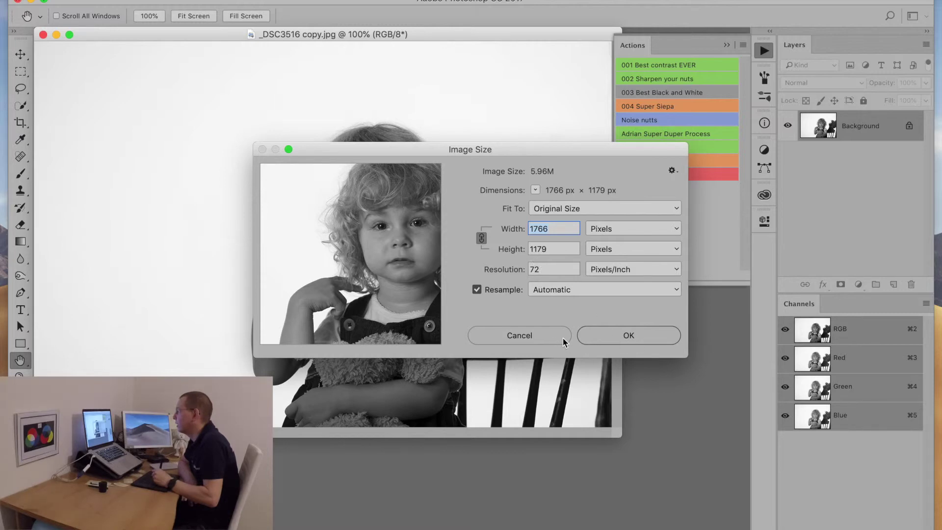
pyautogui.click(616, 336)
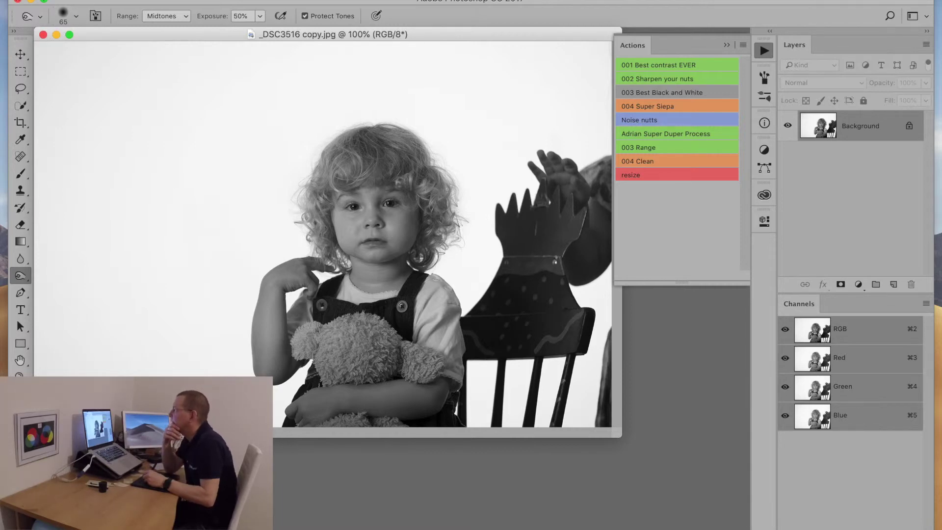
# Bring up the Open dialog showing the demo folder's .NEF and .psd originals
pyautogui.click(125, 1)
pyautogui.press('Escape')
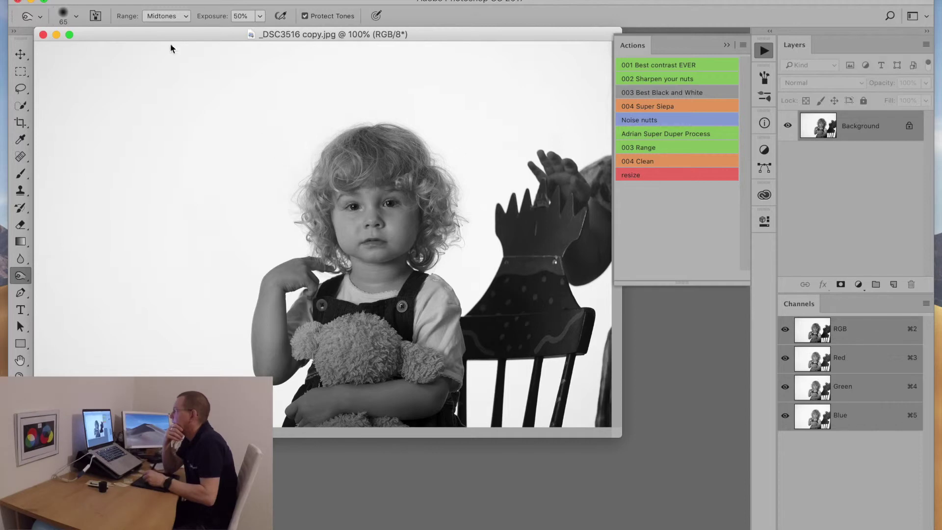
pyautogui.press('super+o')
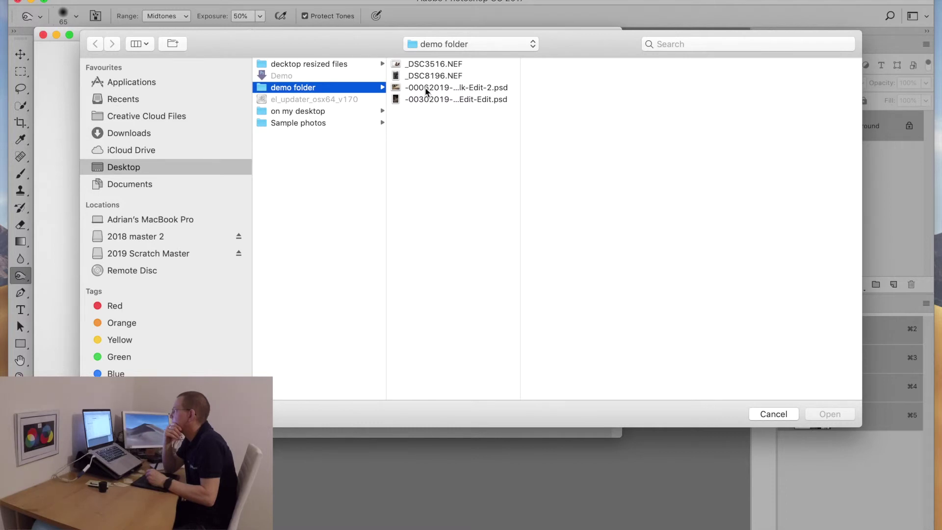
# Open the original _DSC3516.NEF and check that it measures 7360 × 4912 px at 300 ppi
pyautogui.click(423, 65)
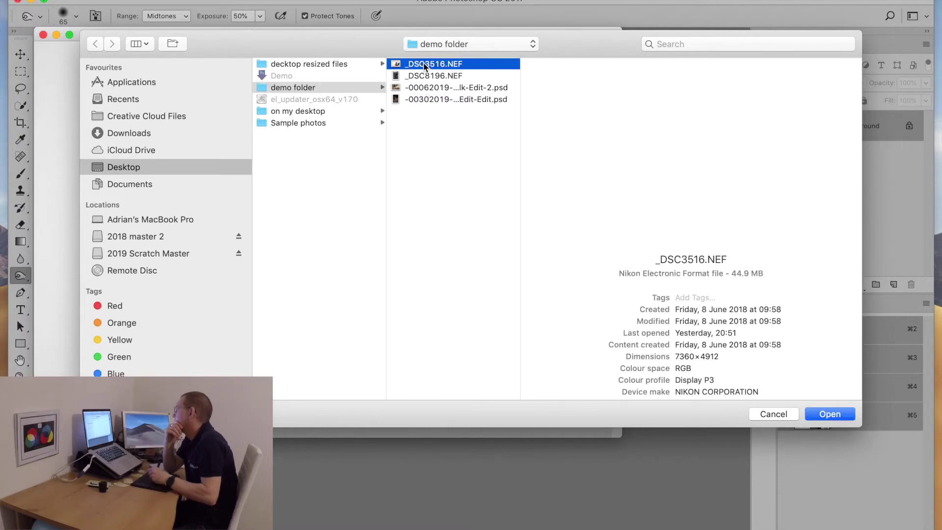
pyautogui.click(821, 415)
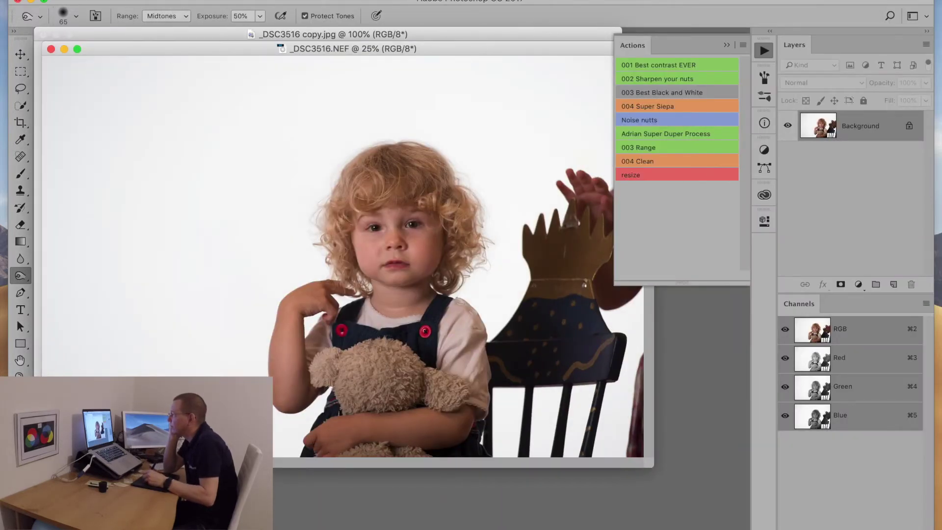
pyautogui.click(120, 2)
pyautogui.moveTo(181, 1)
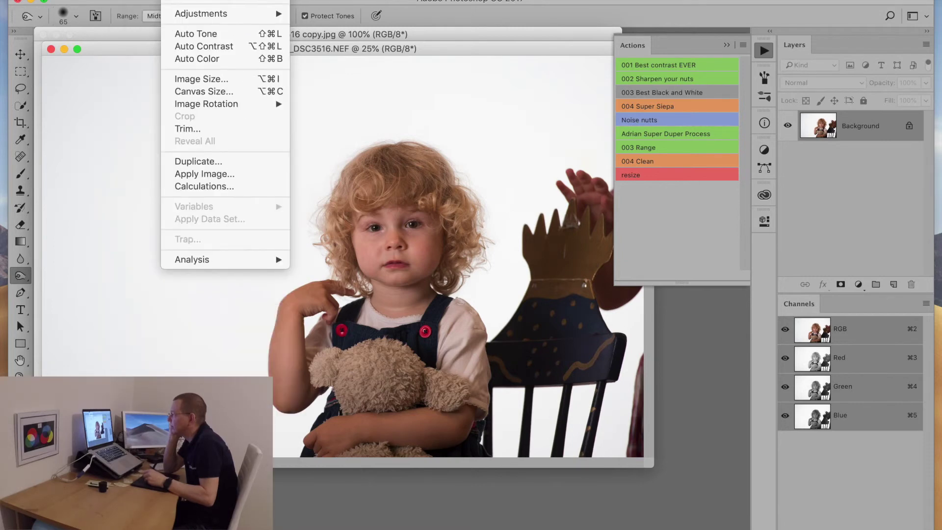
pyautogui.click(192, 81)
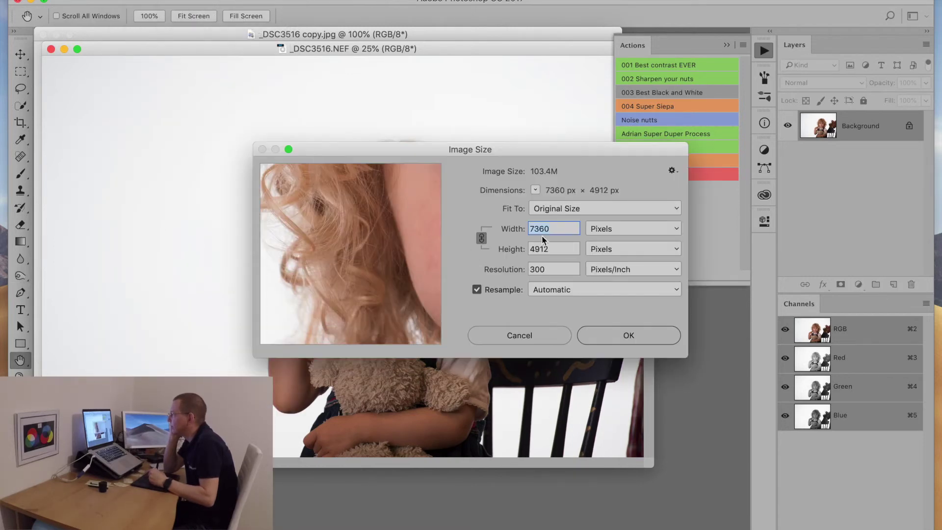
pyautogui.moveTo(517, 151); pyautogui.dragTo(556, 163)
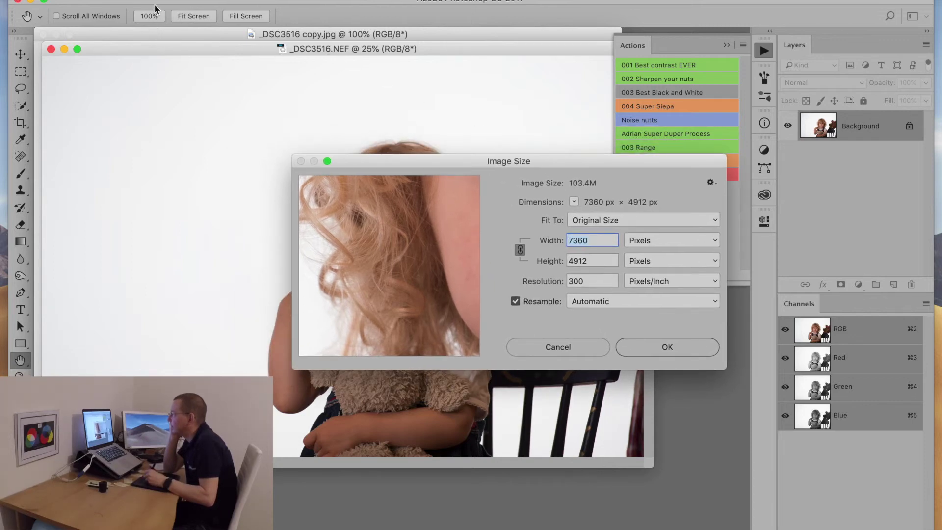
# Compare it with the black-and-white copy, then close both documents without saving
pyautogui.click(178, 34)
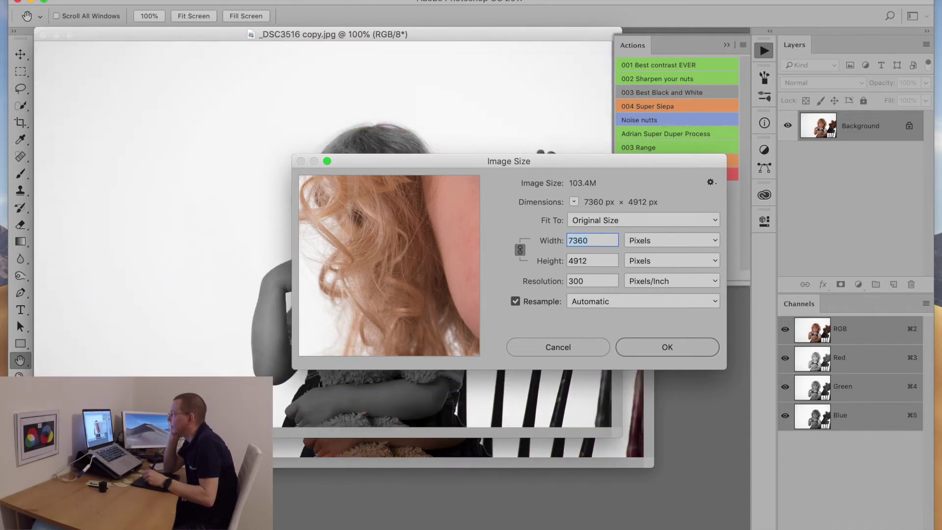
pyautogui.click(179, 0)
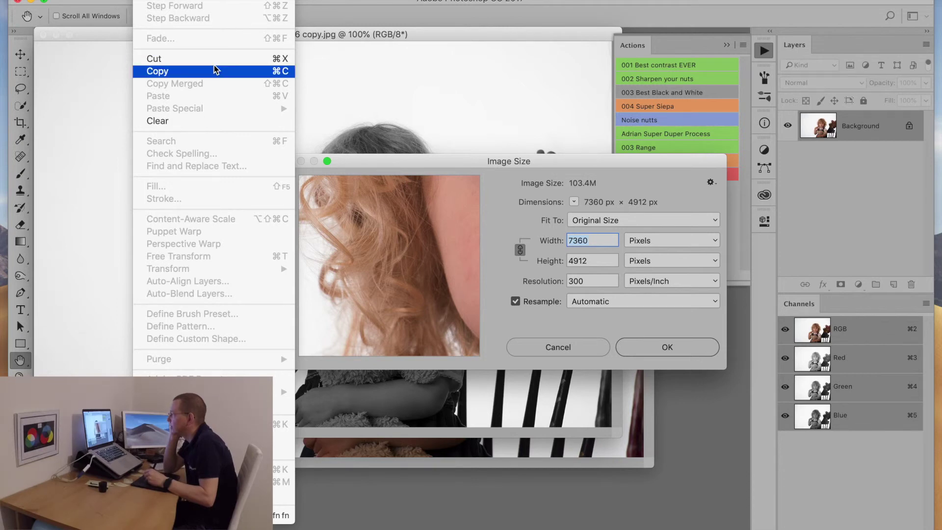
pyautogui.click(319, 43)
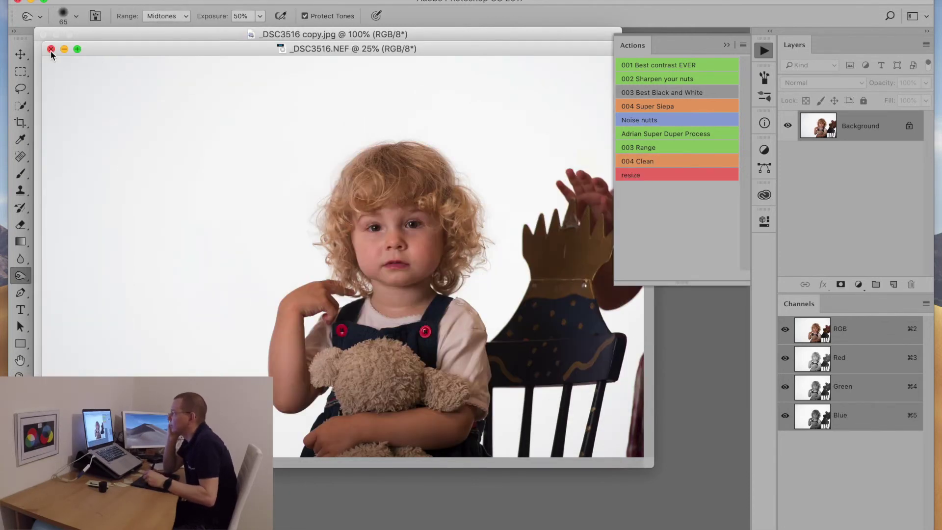
pyautogui.click(51, 49)
pyautogui.click(427, 185)
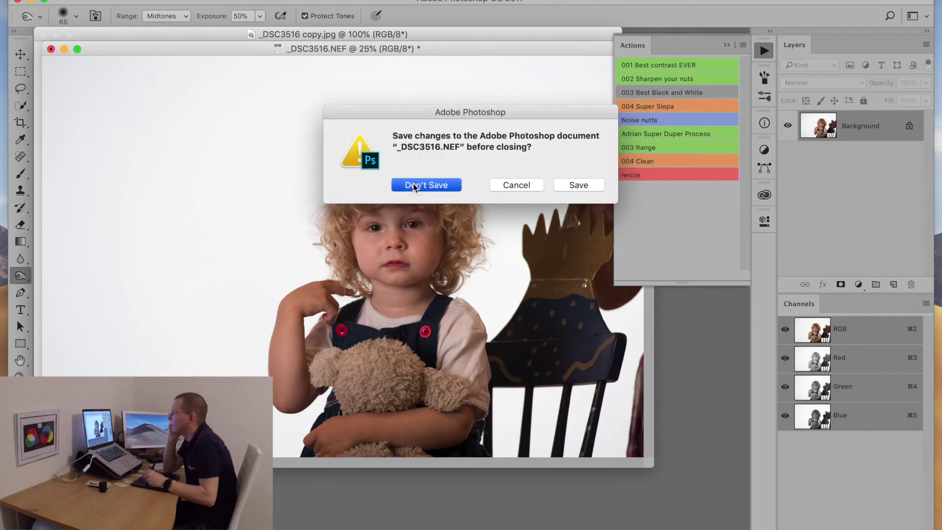
pyautogui.click(43, 34)
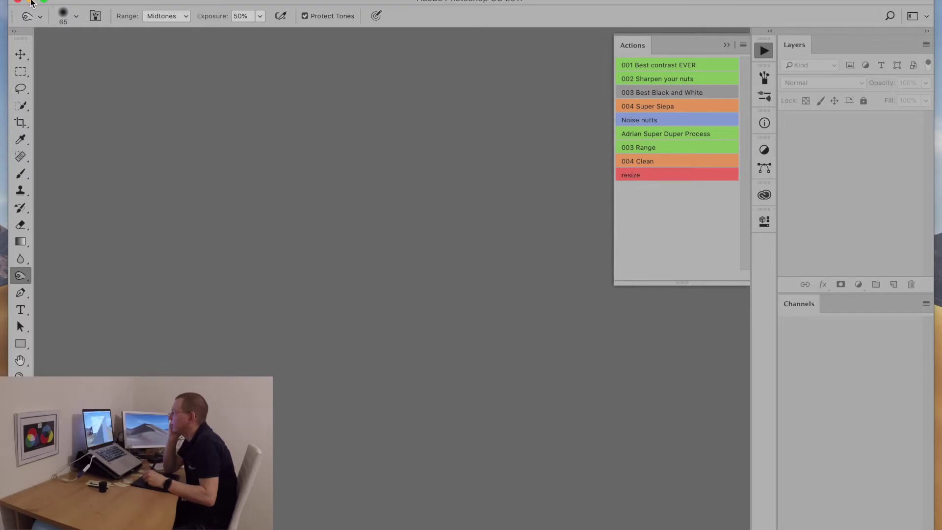
pyautogui.click(29, 2)
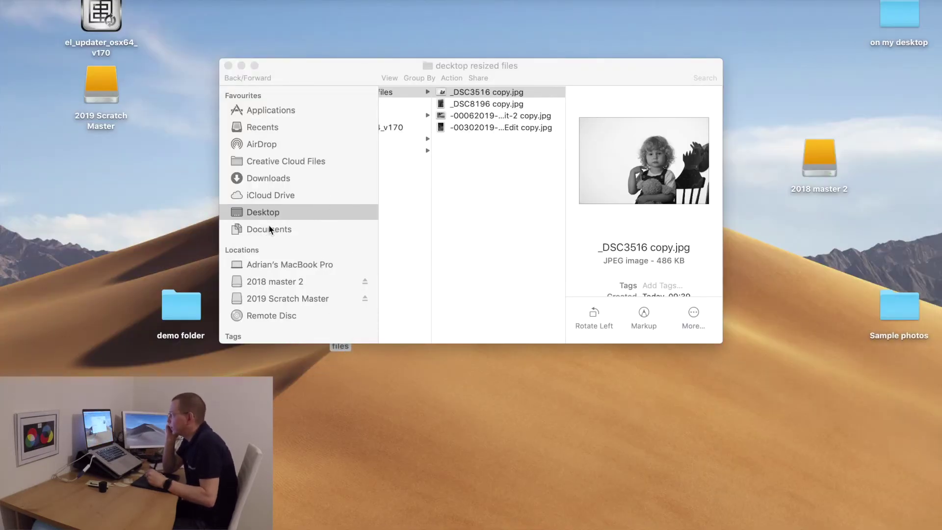
# Close the desktop resized files window and go to 2019 Scratch Master's demo resized files folder
pyautogui.click(228, 66)
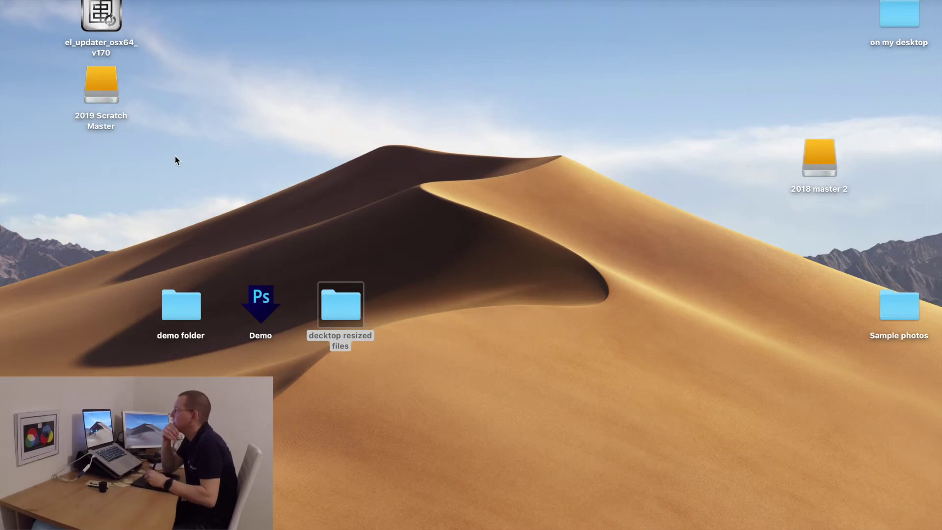
pyautogui.click(96, 85)
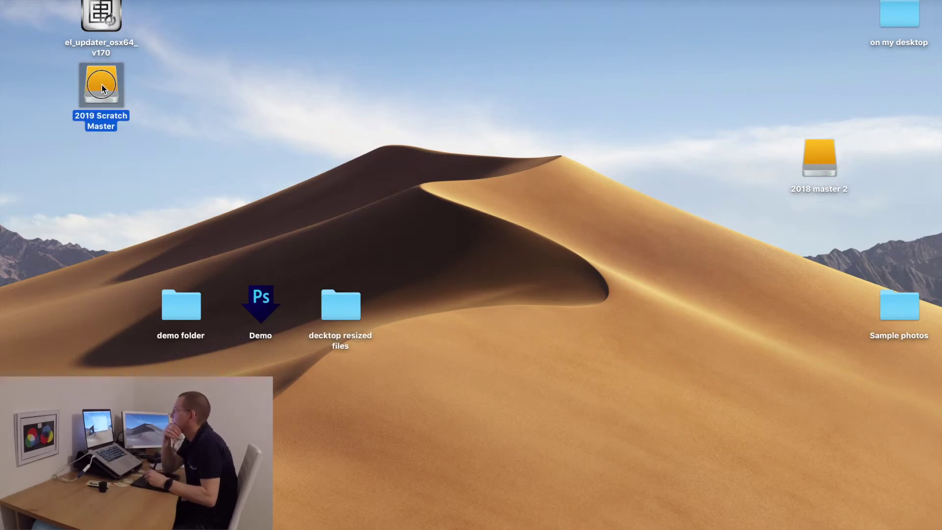
pyautogui.doubleClick(105, 89)
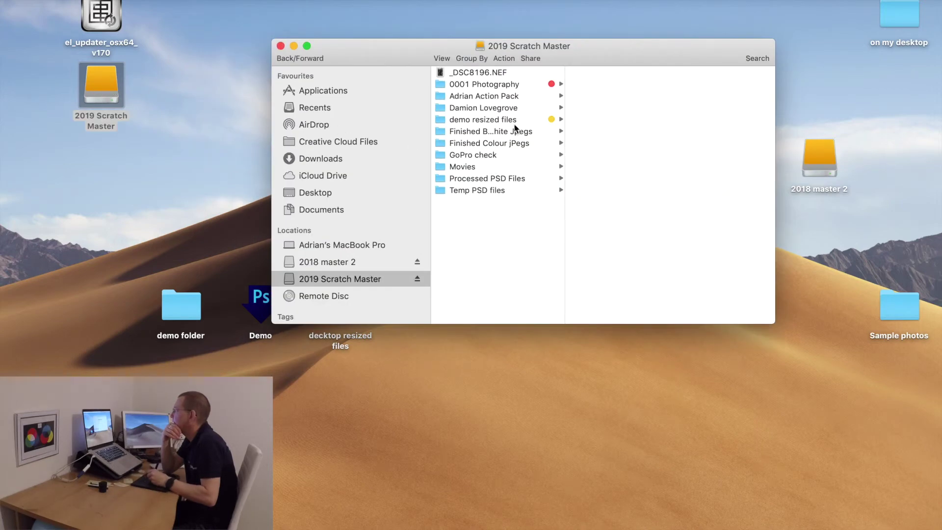
pyautogui.click(483, 122)
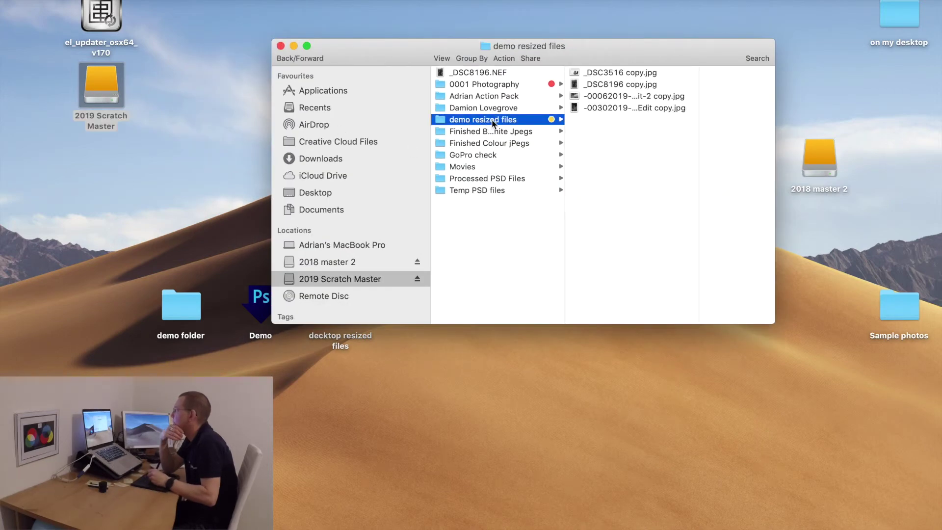
# Open _DSC8196 copy.jpg with Adobe Photoshop CC 2017
pyautogui.click(607, 85)
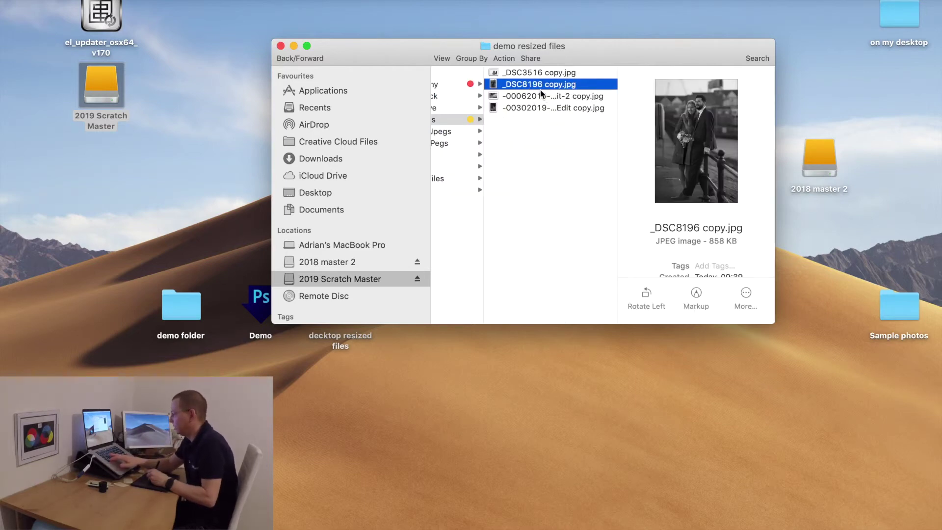
pyautogui.rightClick(536, 88)
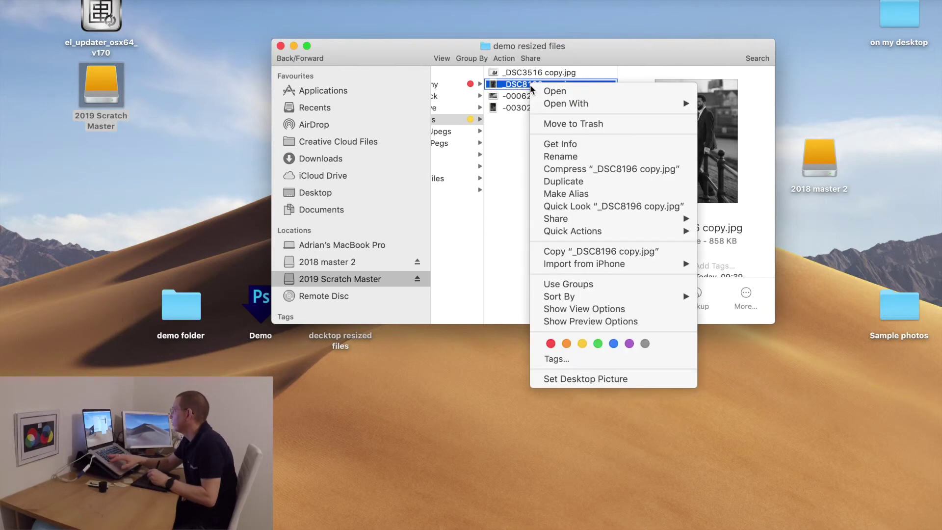
pyautogui.moveTo(555, 105)
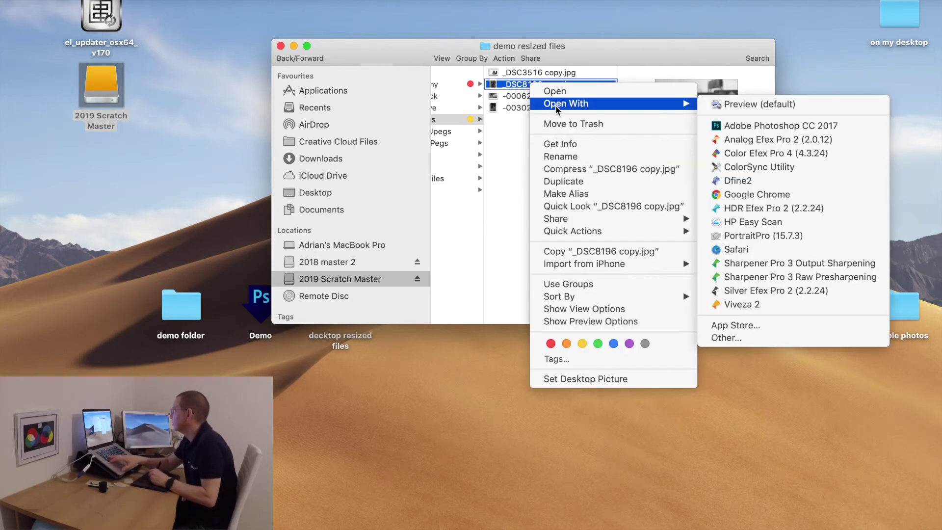
pyautogui.click(742, 121)
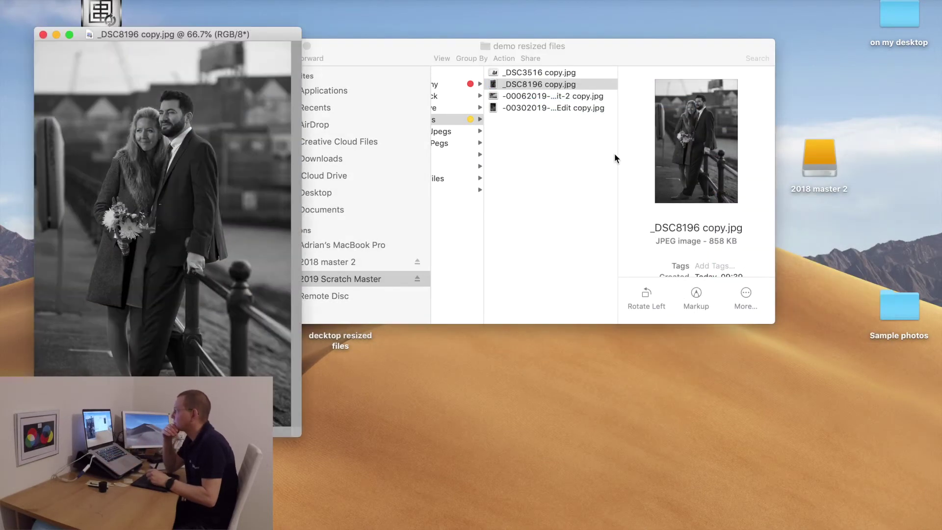
# Bring Photoshop forward and read the copy's size in Image Size: 1179 × 1766 px at 72 ppi
pyautogui.moveTo(2, 54)
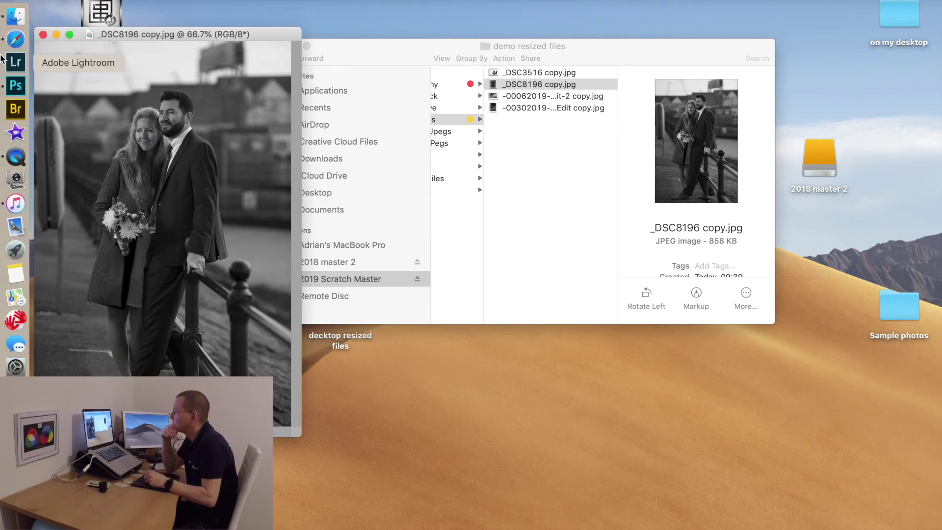
pyautogui.click(14, 86)
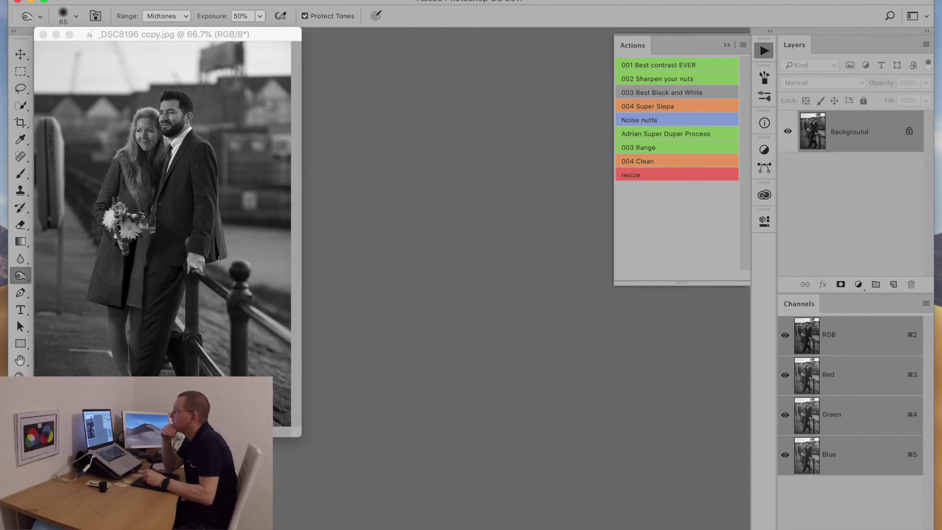
pyautogui.click(172, 1)
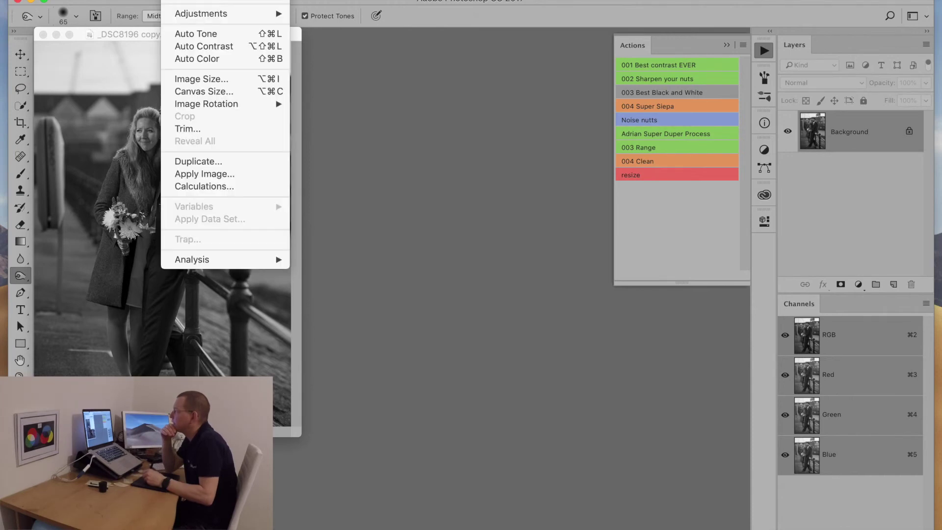
pyautogui.click(199, 79)
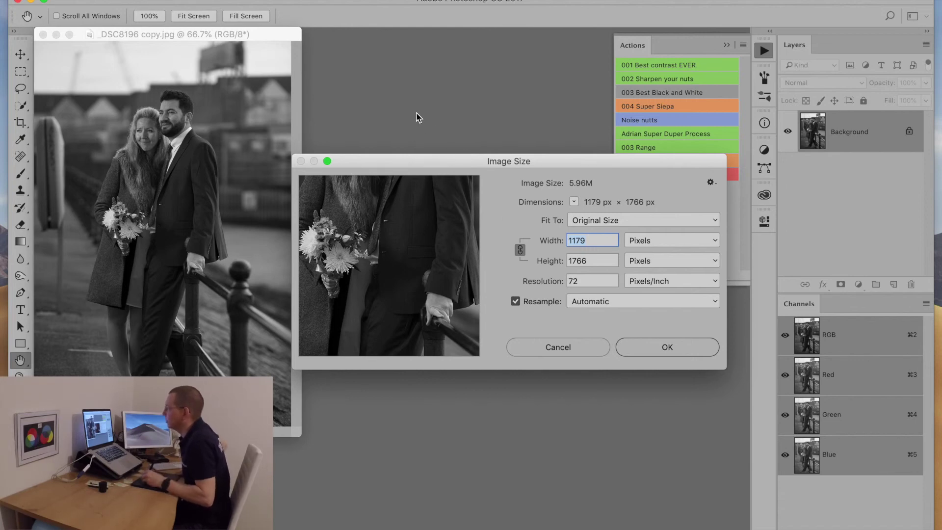
pyautogui.moveTo(389, 164); pyautogui.dragTo(135, 318)
# Close the Image Size dialog and bring up the File menu
pyautogui.click(122, 1)
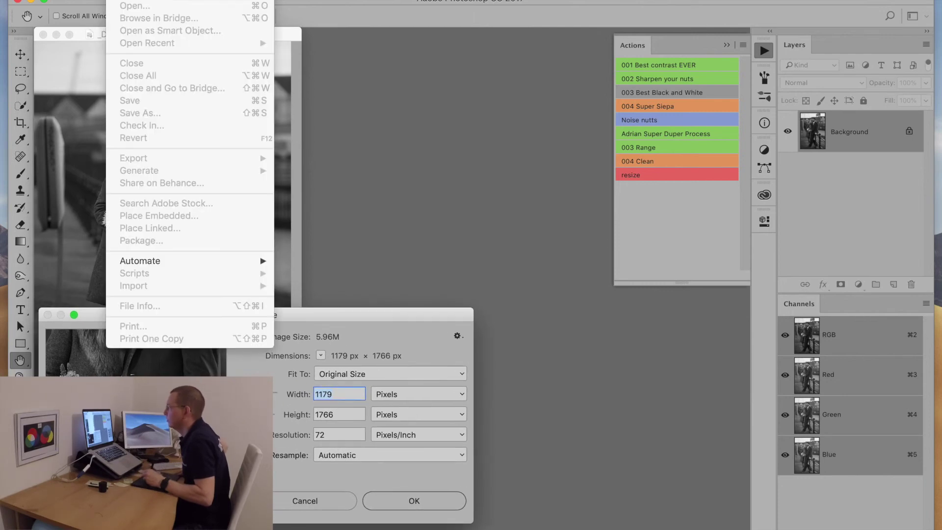
pyautogui.click(288, 13)
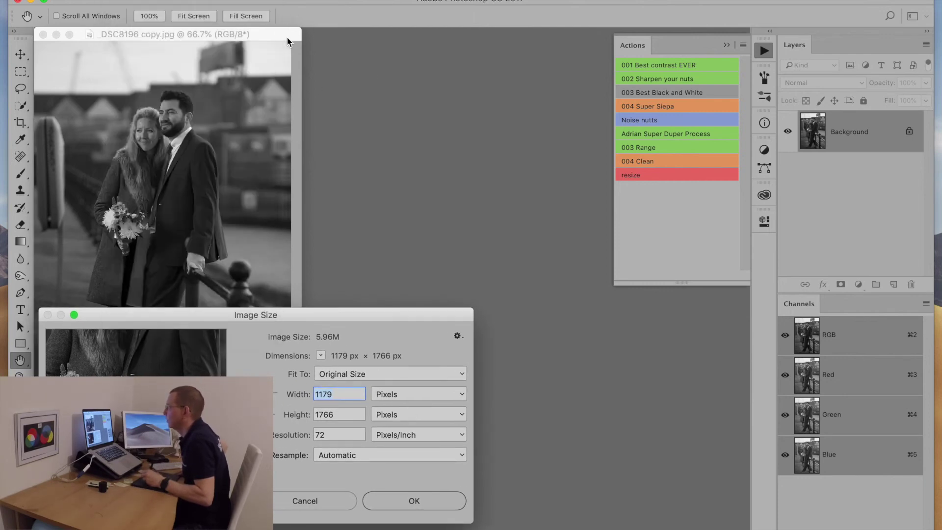
pyautogui.click(123, 1)
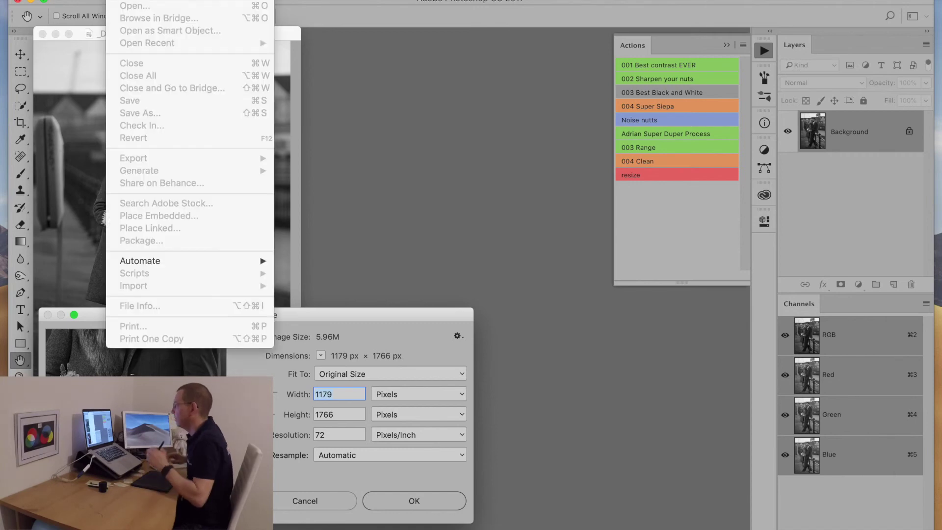
pyautogui.moveTo(148, 1)
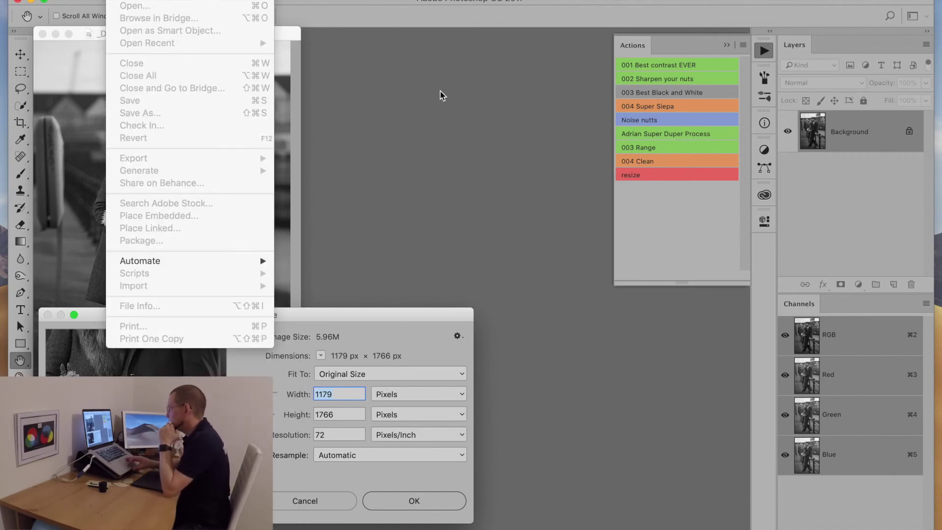
pyautogui.click(442, 95)
pyautogui.click(400, 510)
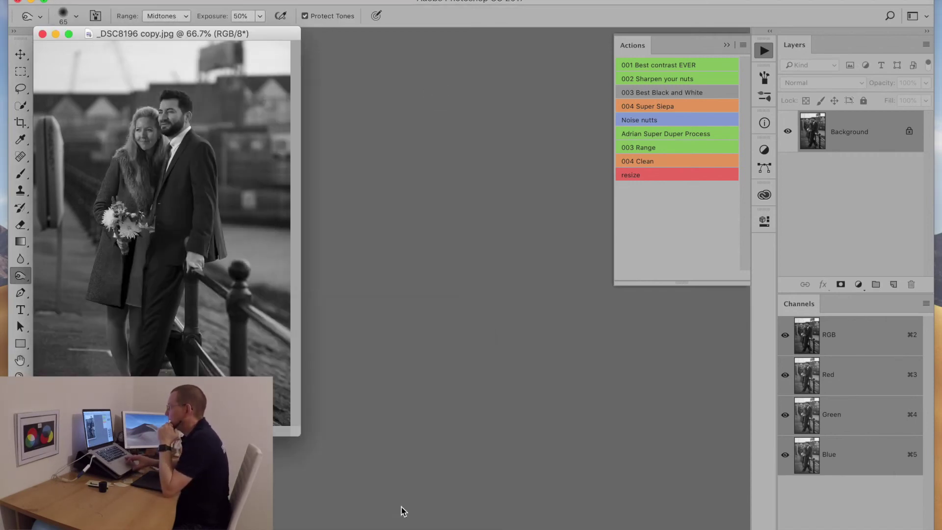
pyautogui.click(120, 1)
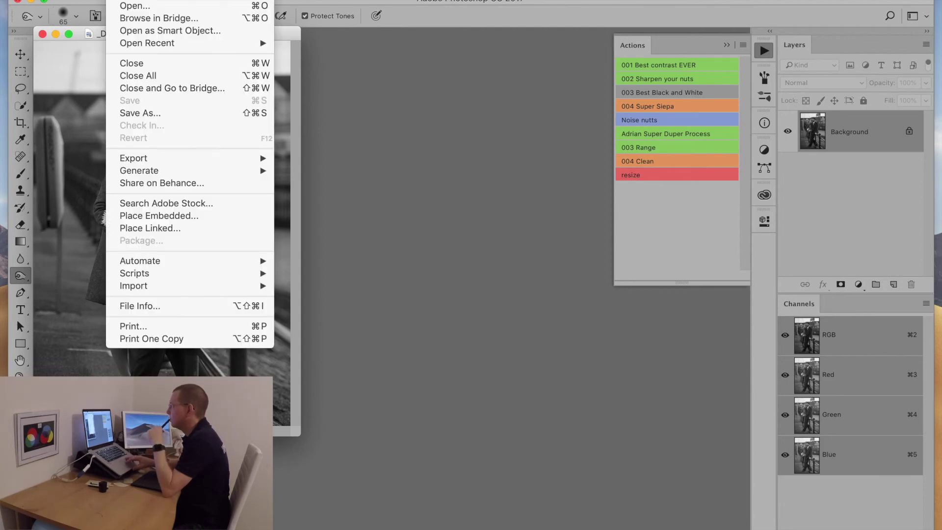
# Open the original _DSC8196.NEF from the Desktop's demo folder through Camera Raw
pyautogui.click(134, 6)
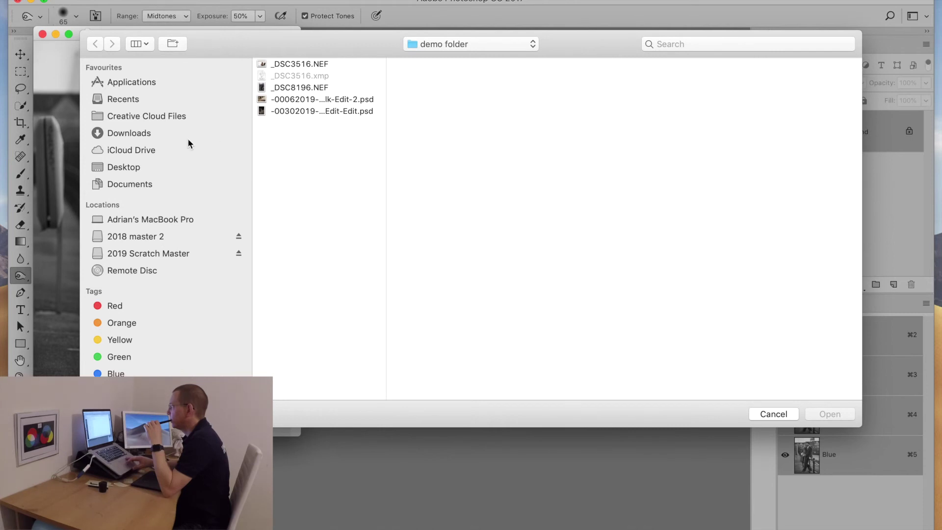
pyautogui.click(123, 166)
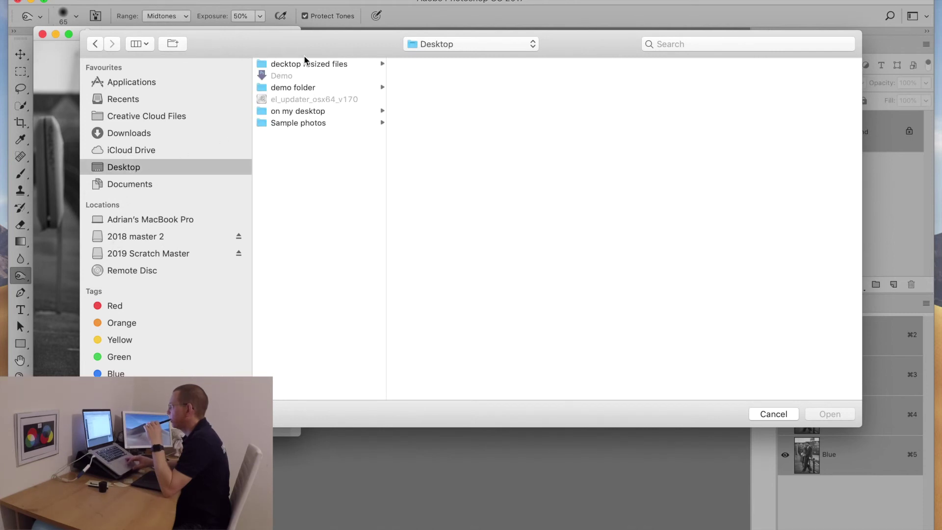
pyautogui.click(290, 88)
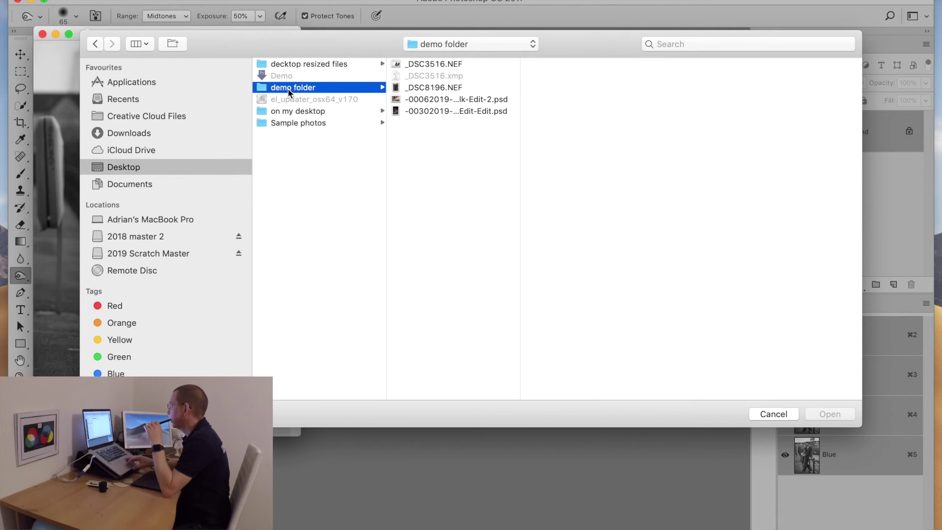
pyautogui.click(429, 89)
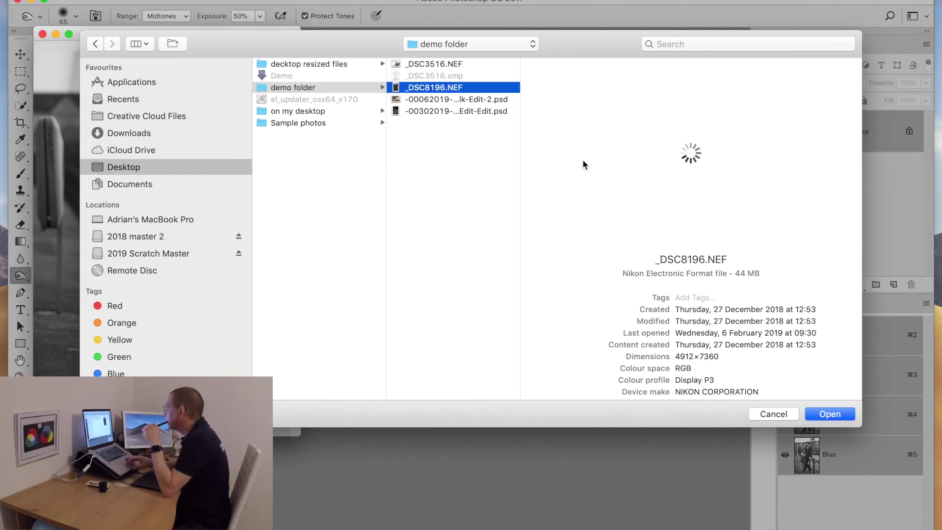
pyautogui.click(831, 415)
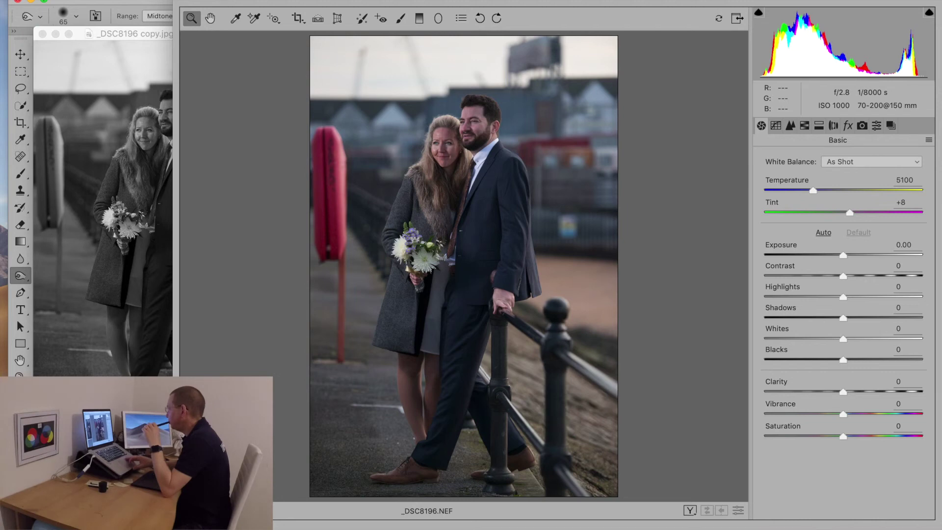
pyautogui.press('Return')
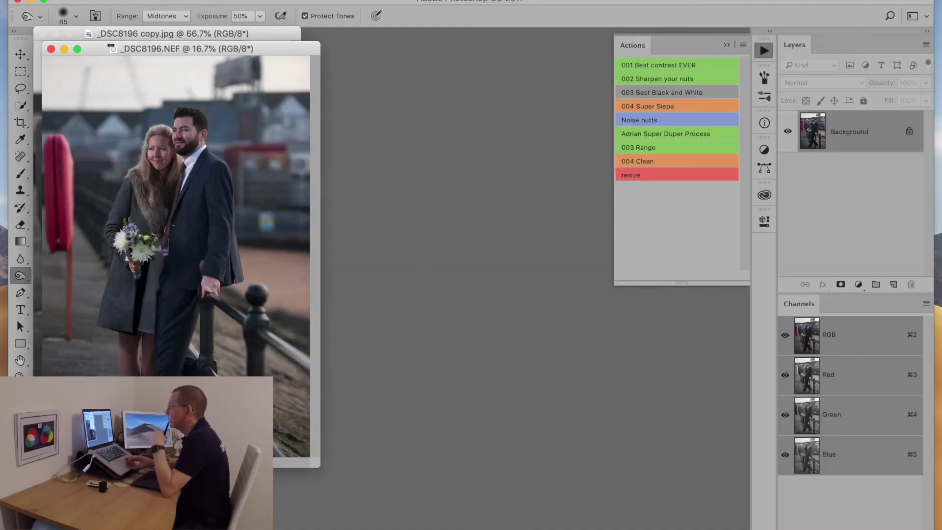
# Confirm the original is 4912 × 7360 px at 300 ppi, then close both photos without saving
pyautogui.click(172, 2)
pyautogui.click(222, 82)
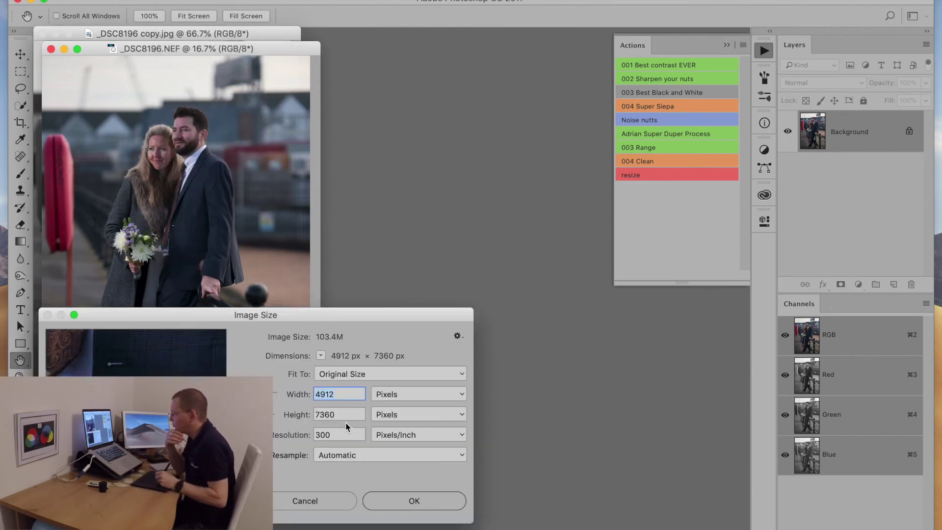
pyautogui.click(403, 501)
pyautogui.press('o')
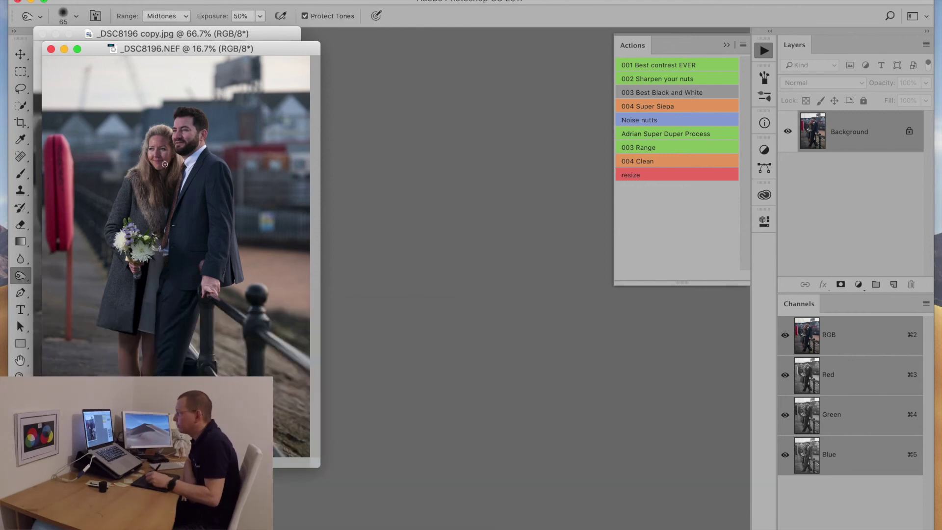
pyautogui.click(51, 49)
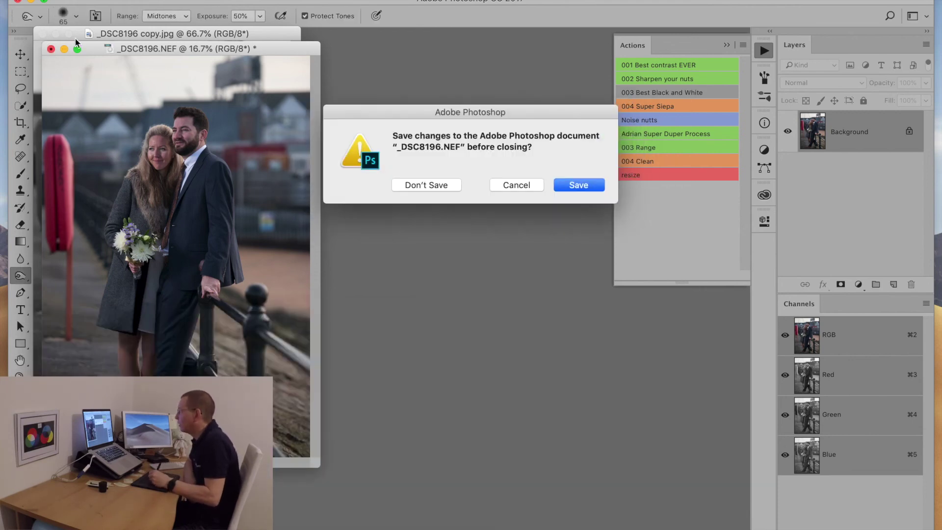
pyautogui.click(389, 182)
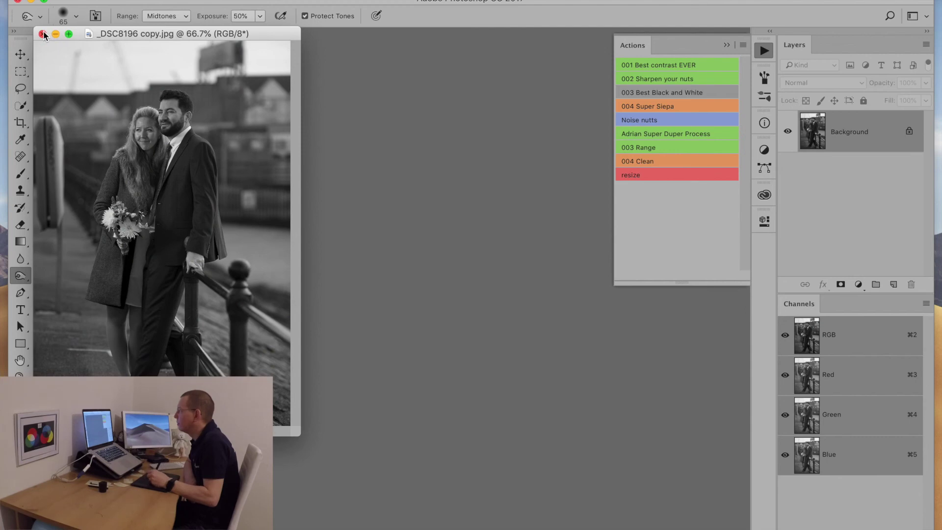
pyautogui.click(42, 34)
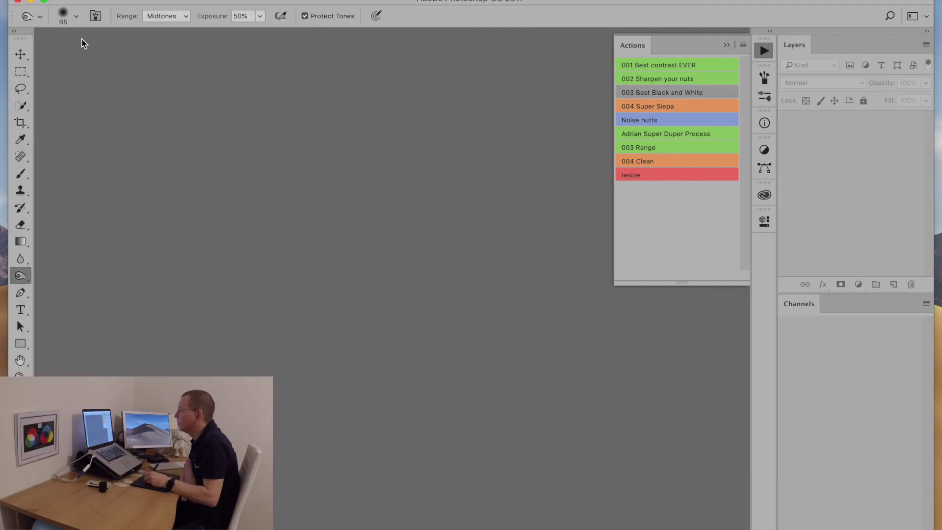
pyautogui.click(18, 1)
# Close the Finder window 'demo resized files' to reveal the desktop with the Demo droplet
pyautogui.click(281, 46)
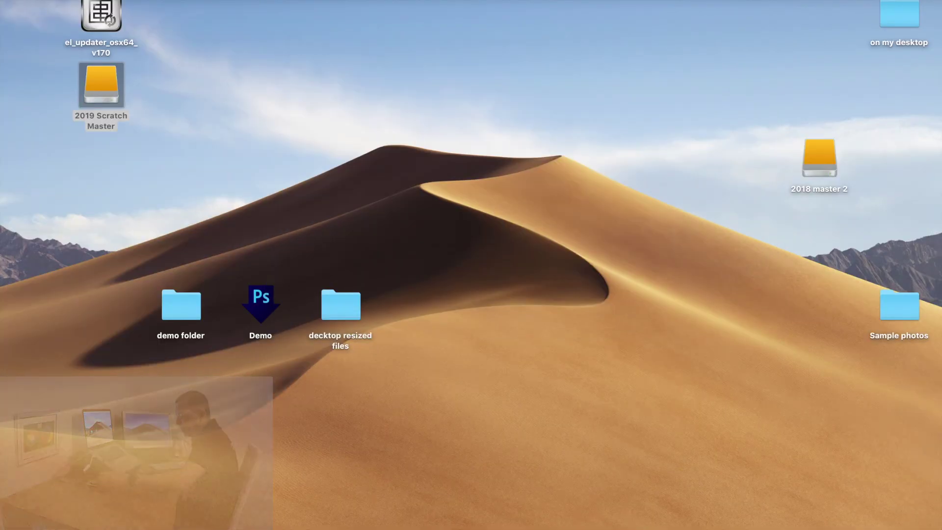